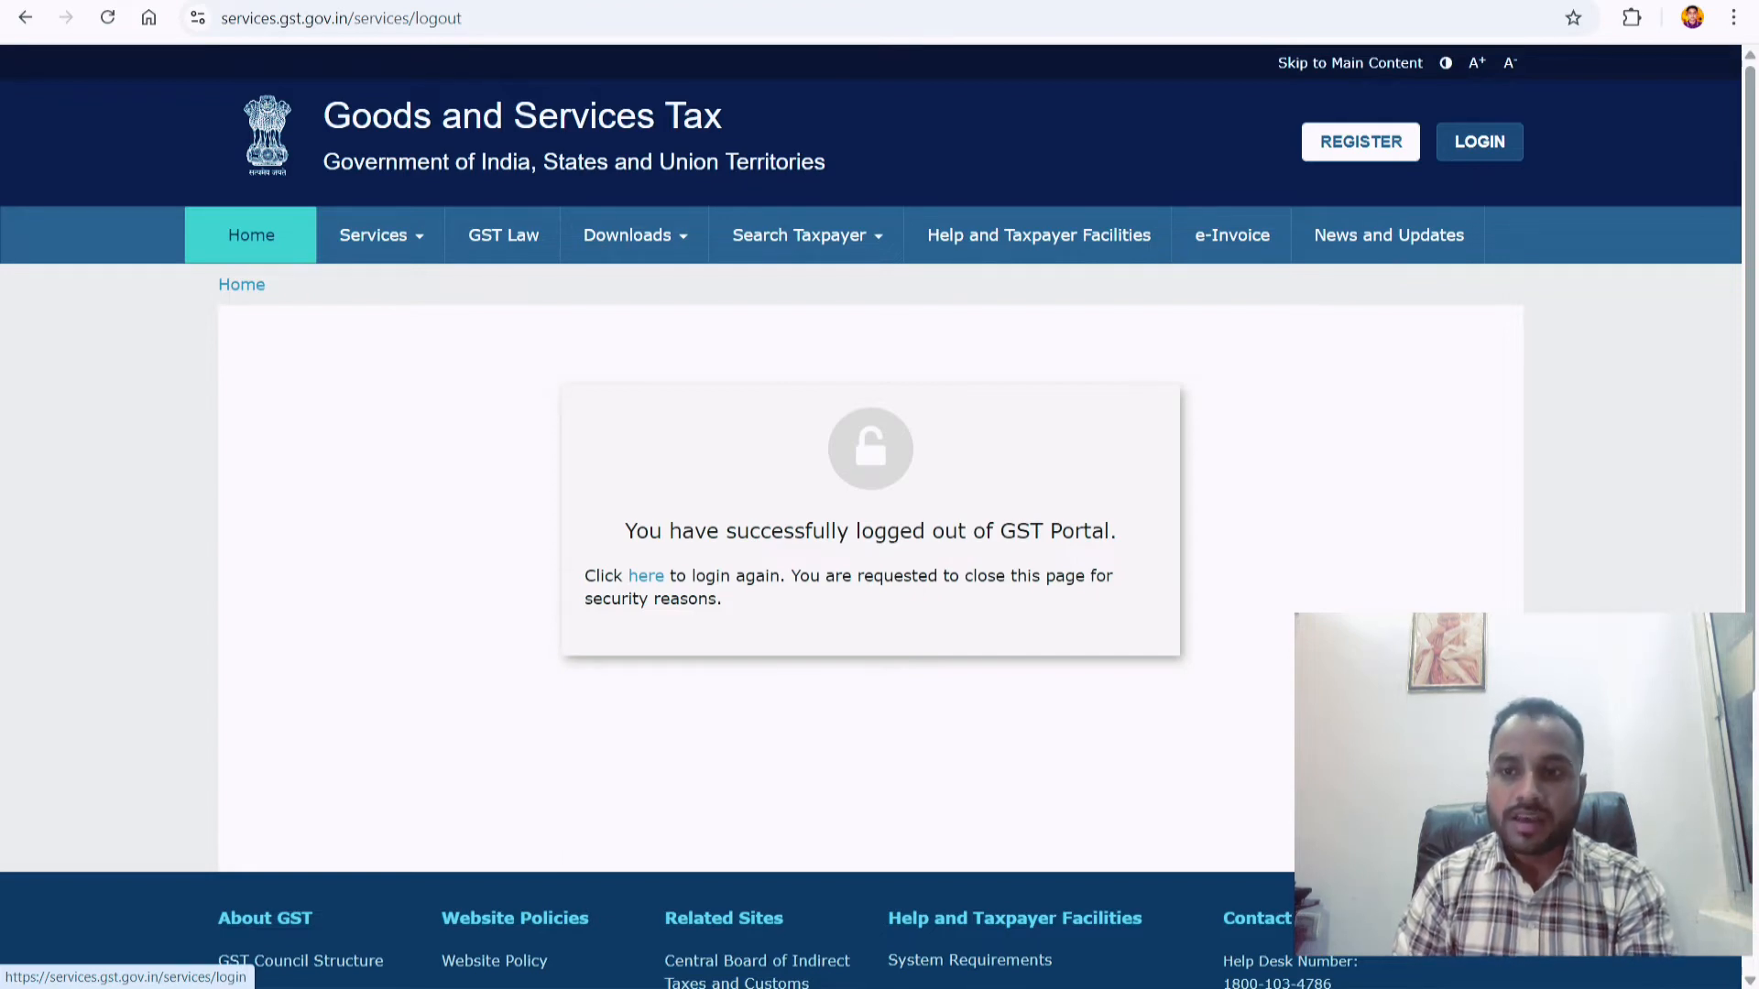
Log in to the portal again, decline the GTA Annexure V declaration and choose to file the bank account amendment
{"action": "left_click", "coordinate": [646, 575]}
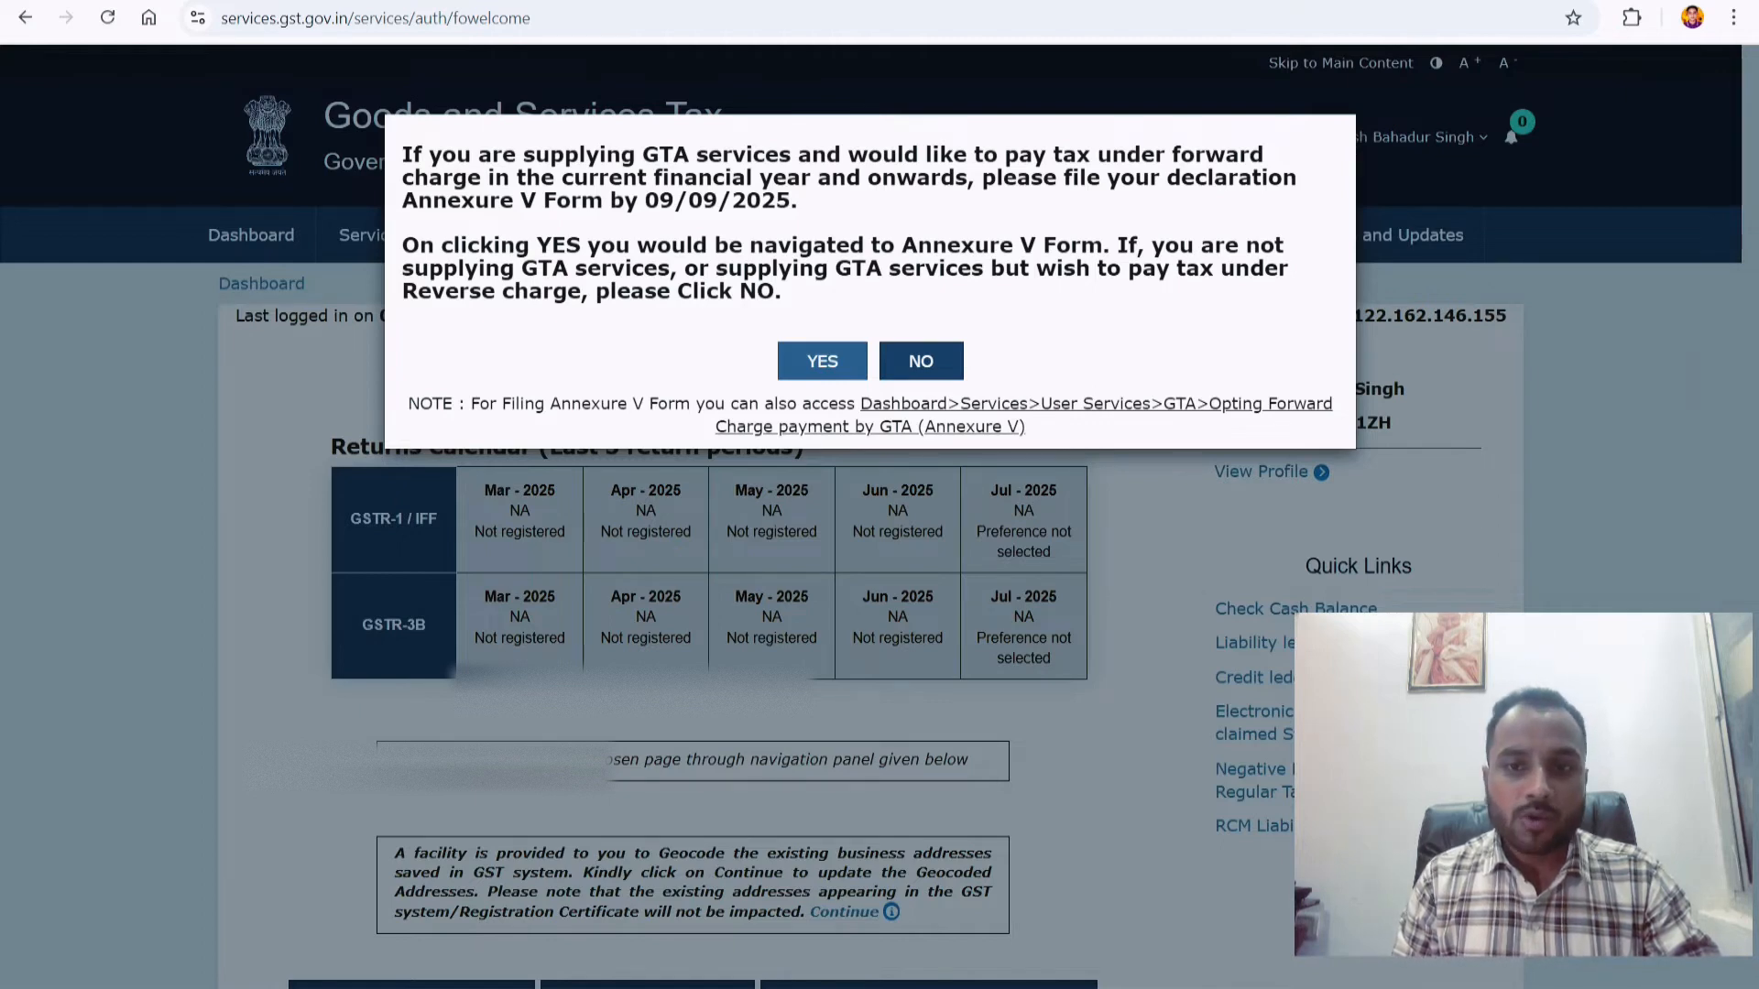
{"action": "left_click", "coordinate": [921, 361]}
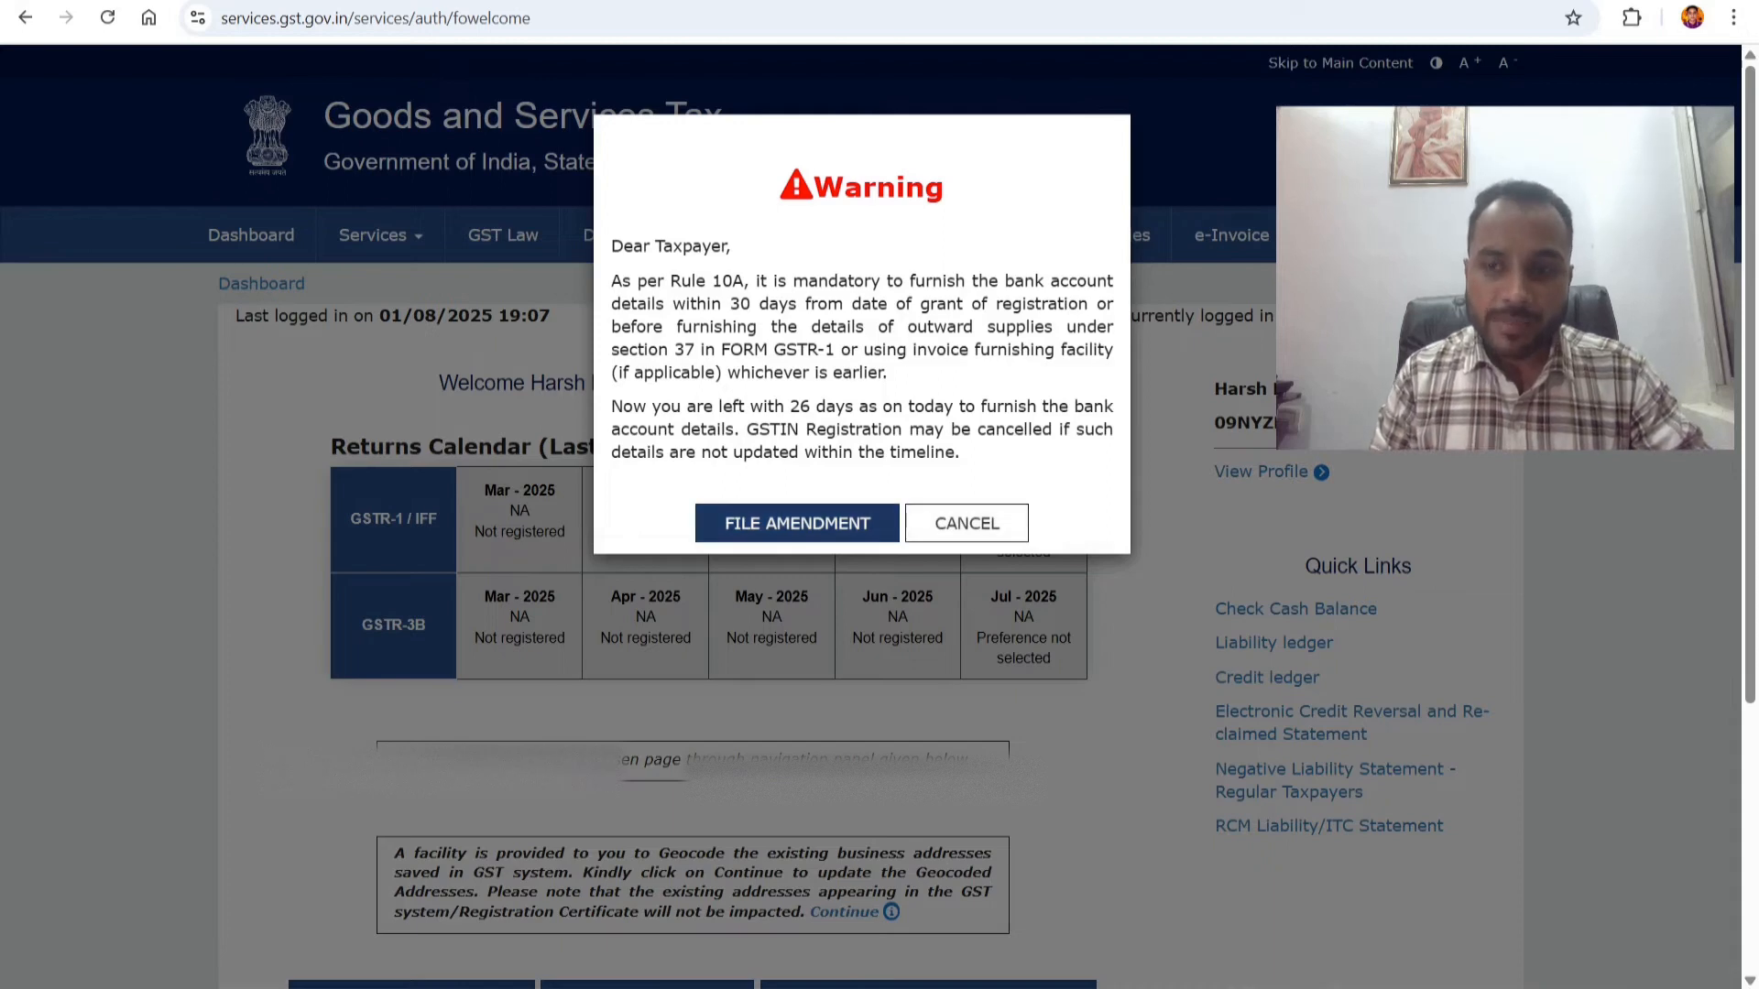
{"action": "left_click", "coordinate": [797, 523]}
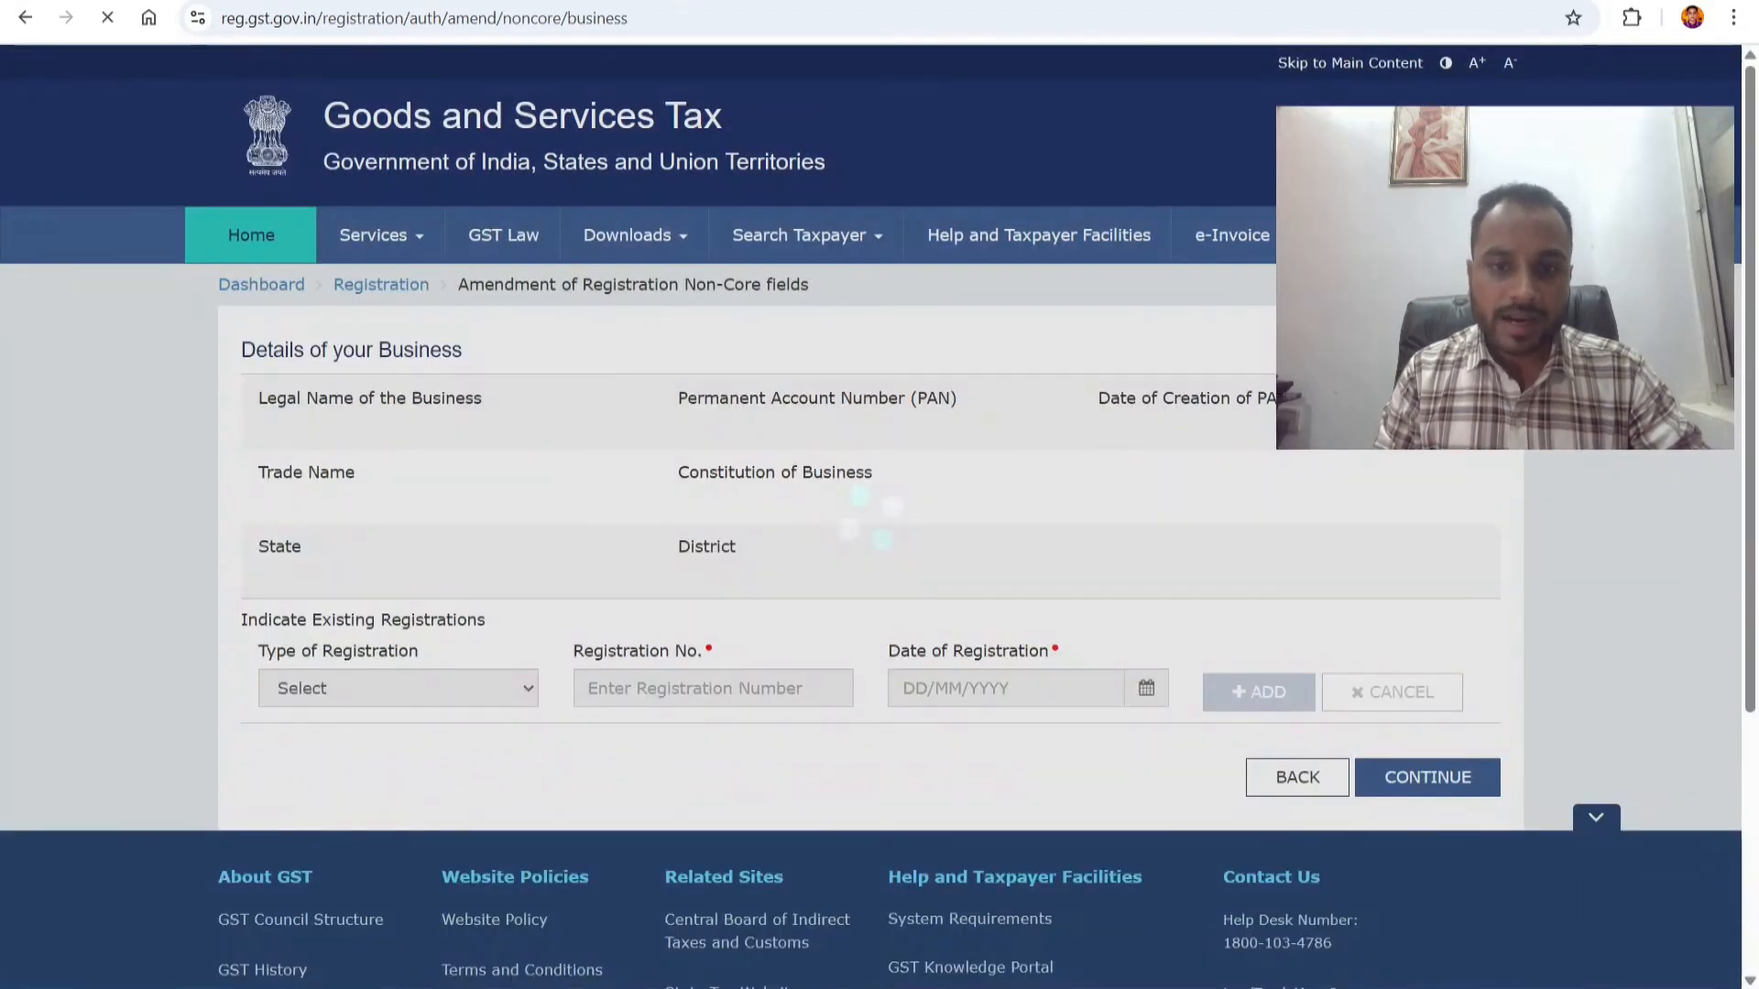
In the Bank Accounts section of the amendment form, set the total number of bank accounts maintained to 1
{"action": "scroll", "coordinate": [870, 517], "scroll_direction": "down", "scroll_amount": 1}
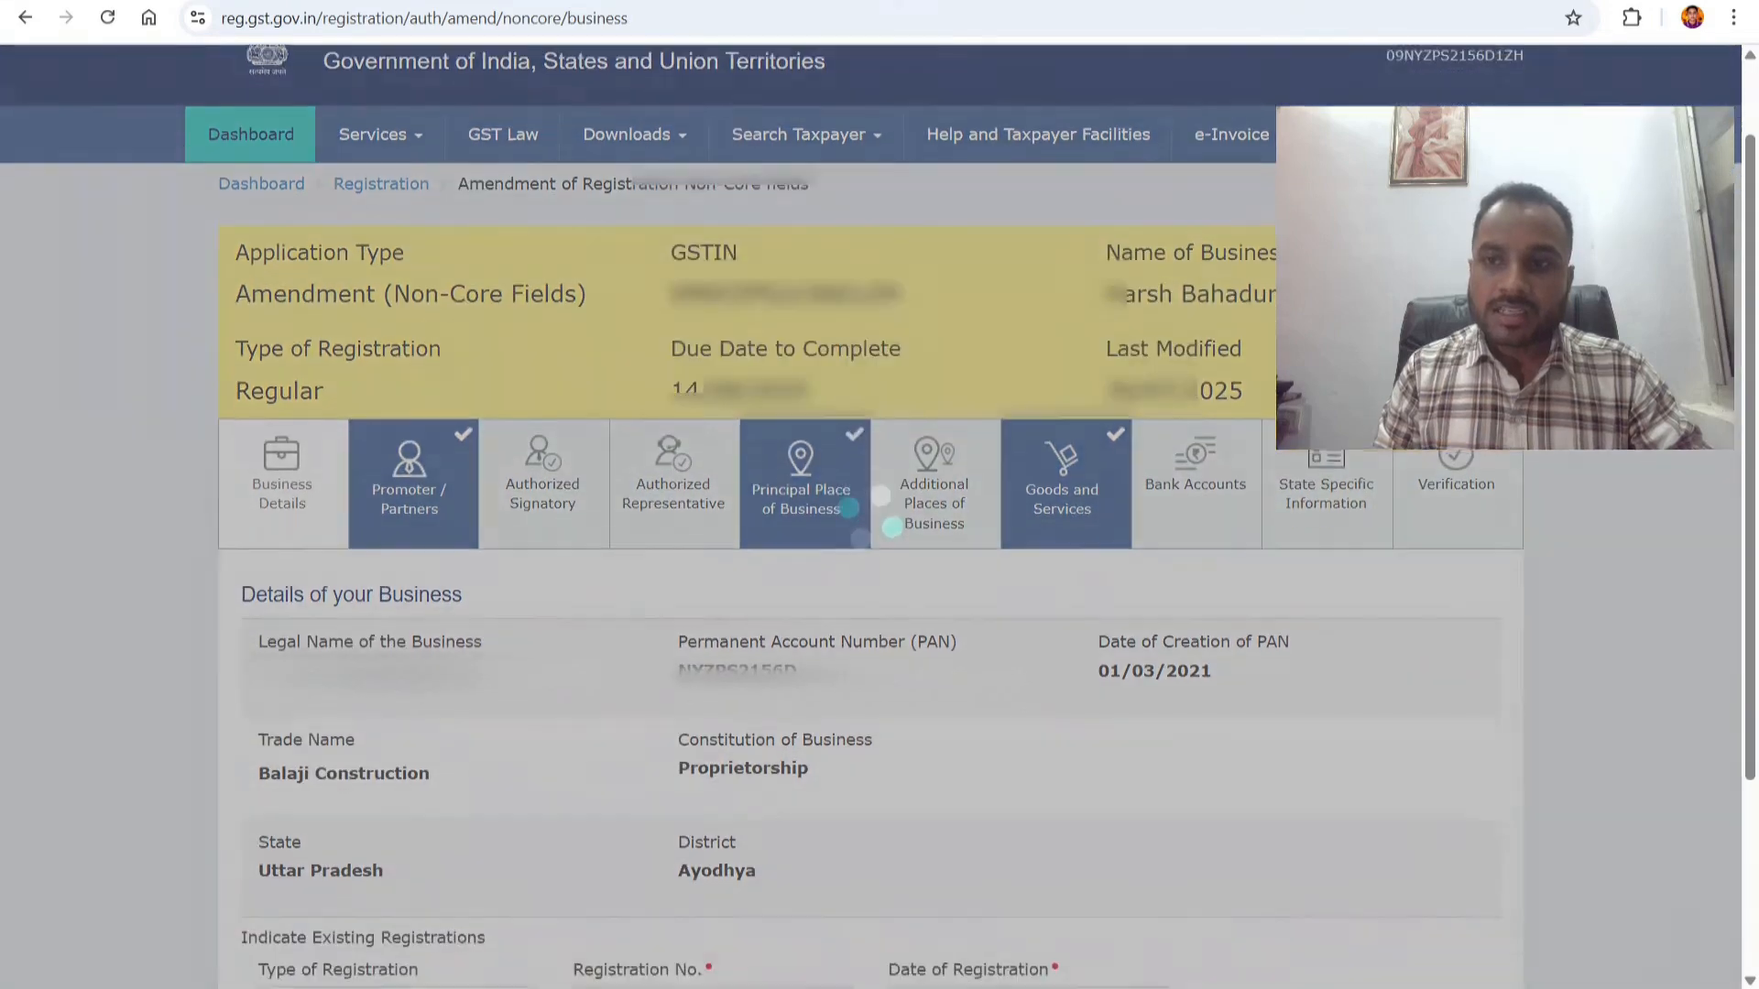
{"action": "scroll", "coordinate": [871, 518], "scroll_direction": "down", "scroll_amount": 1}
{"action": "scroll", "coordinate": [870, 518], "scroll_direction": "up", "scroll_amount": 2}
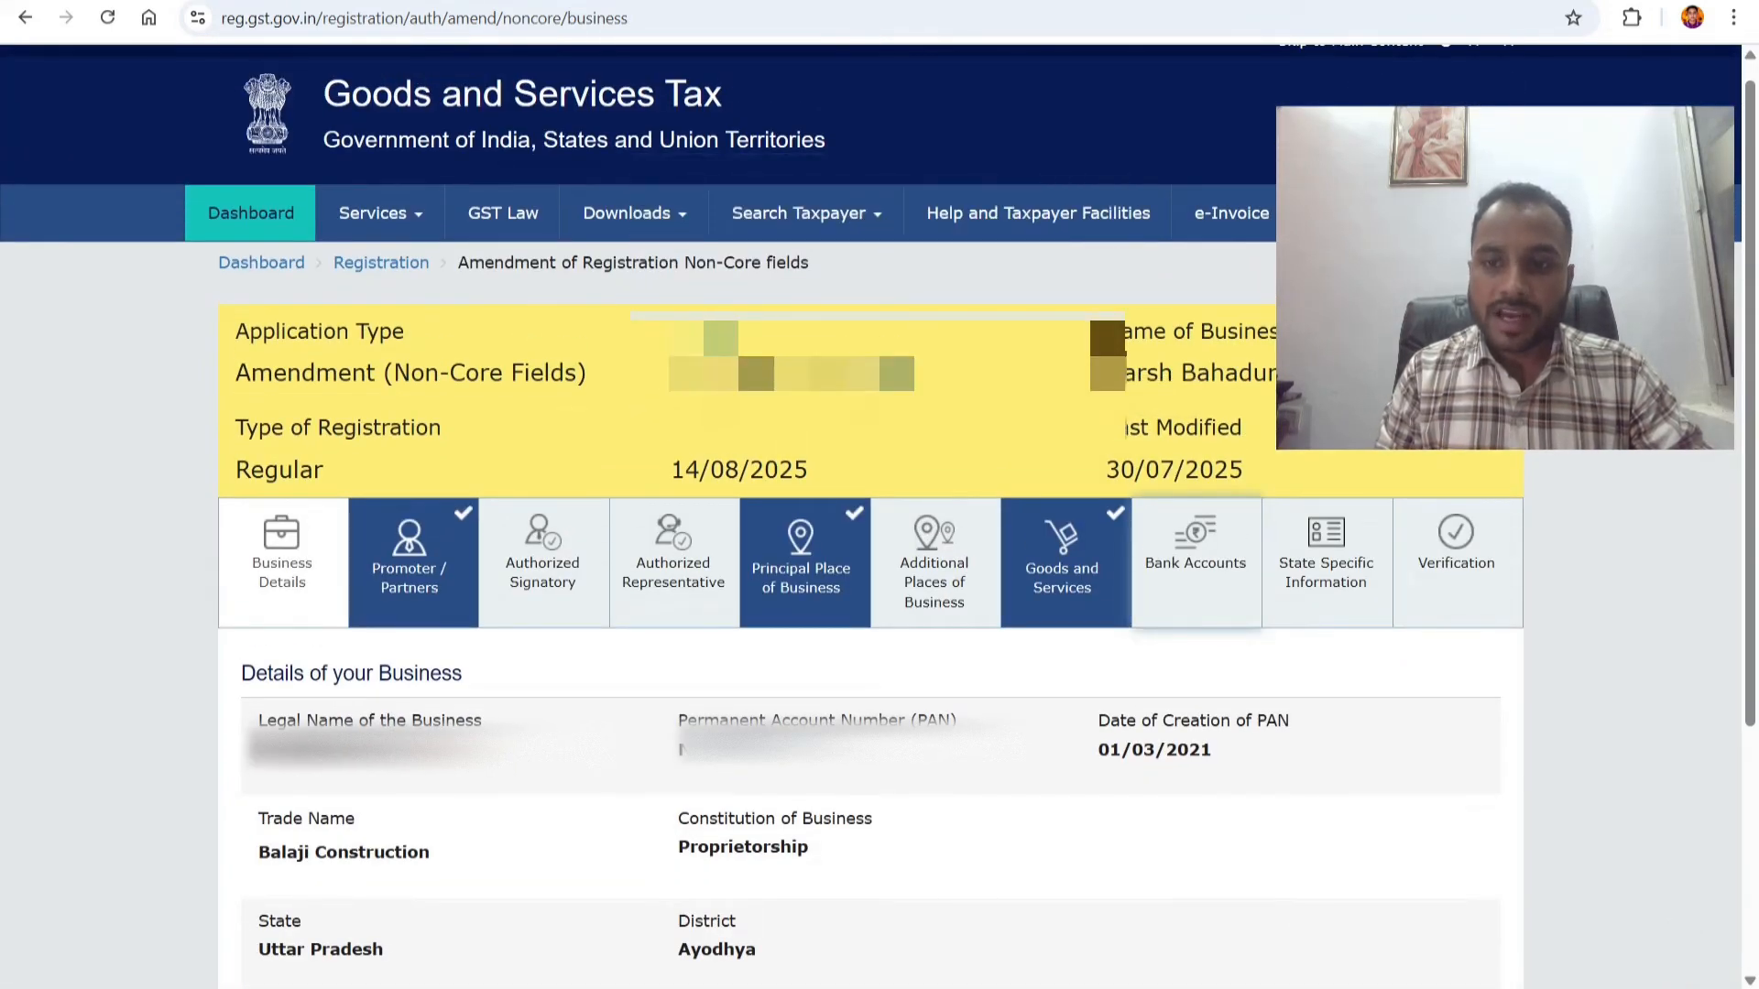
{"action": "left_click", "coordinate": [1196, 562]}
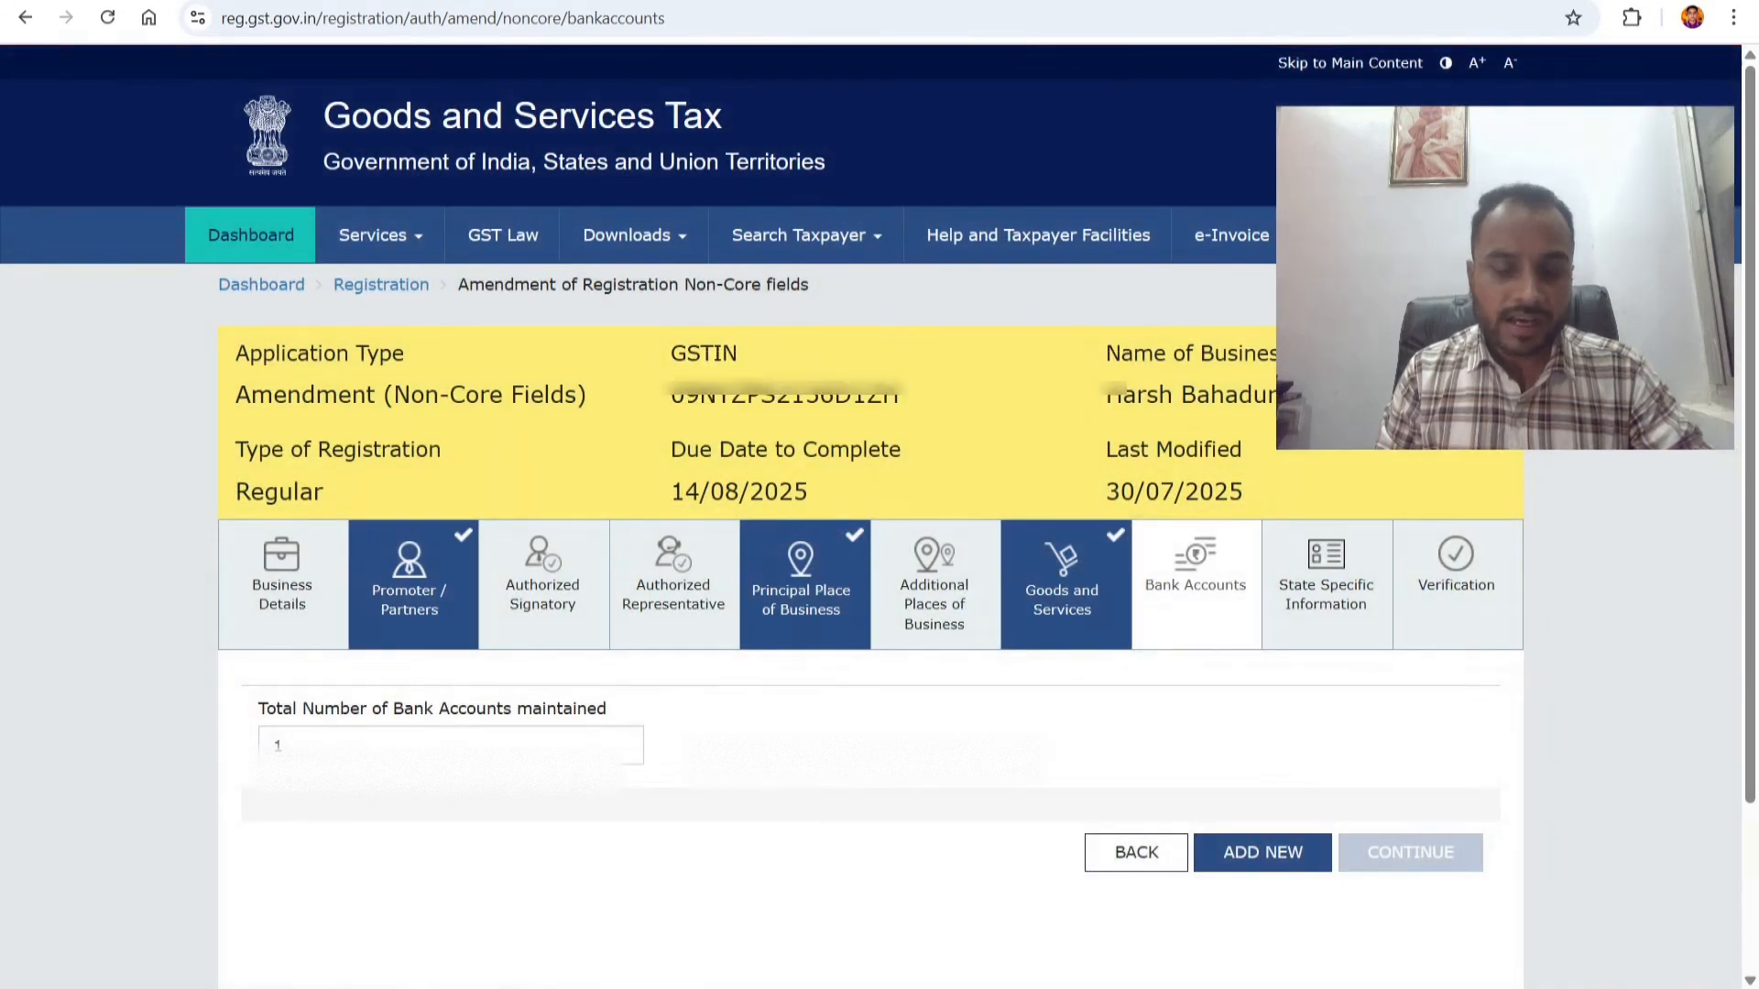
{"action": "left_click", "coordinate": [439, 745]}
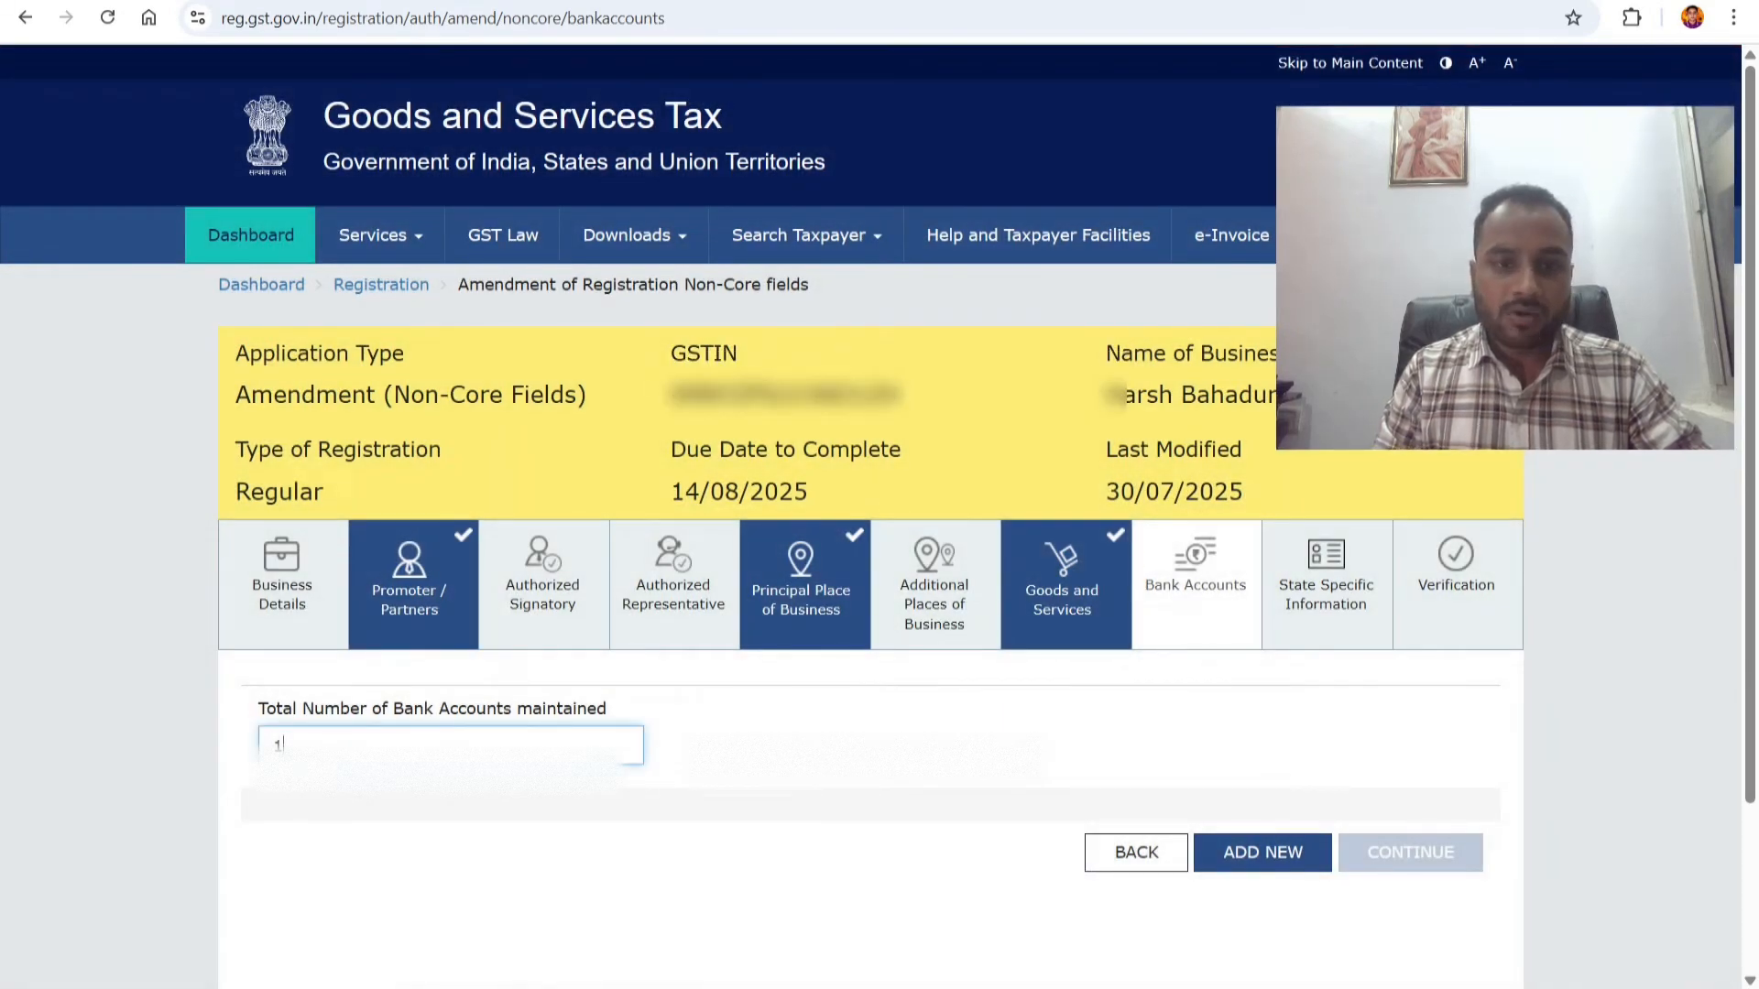
{"action": "key", "text": "BackSpace"}
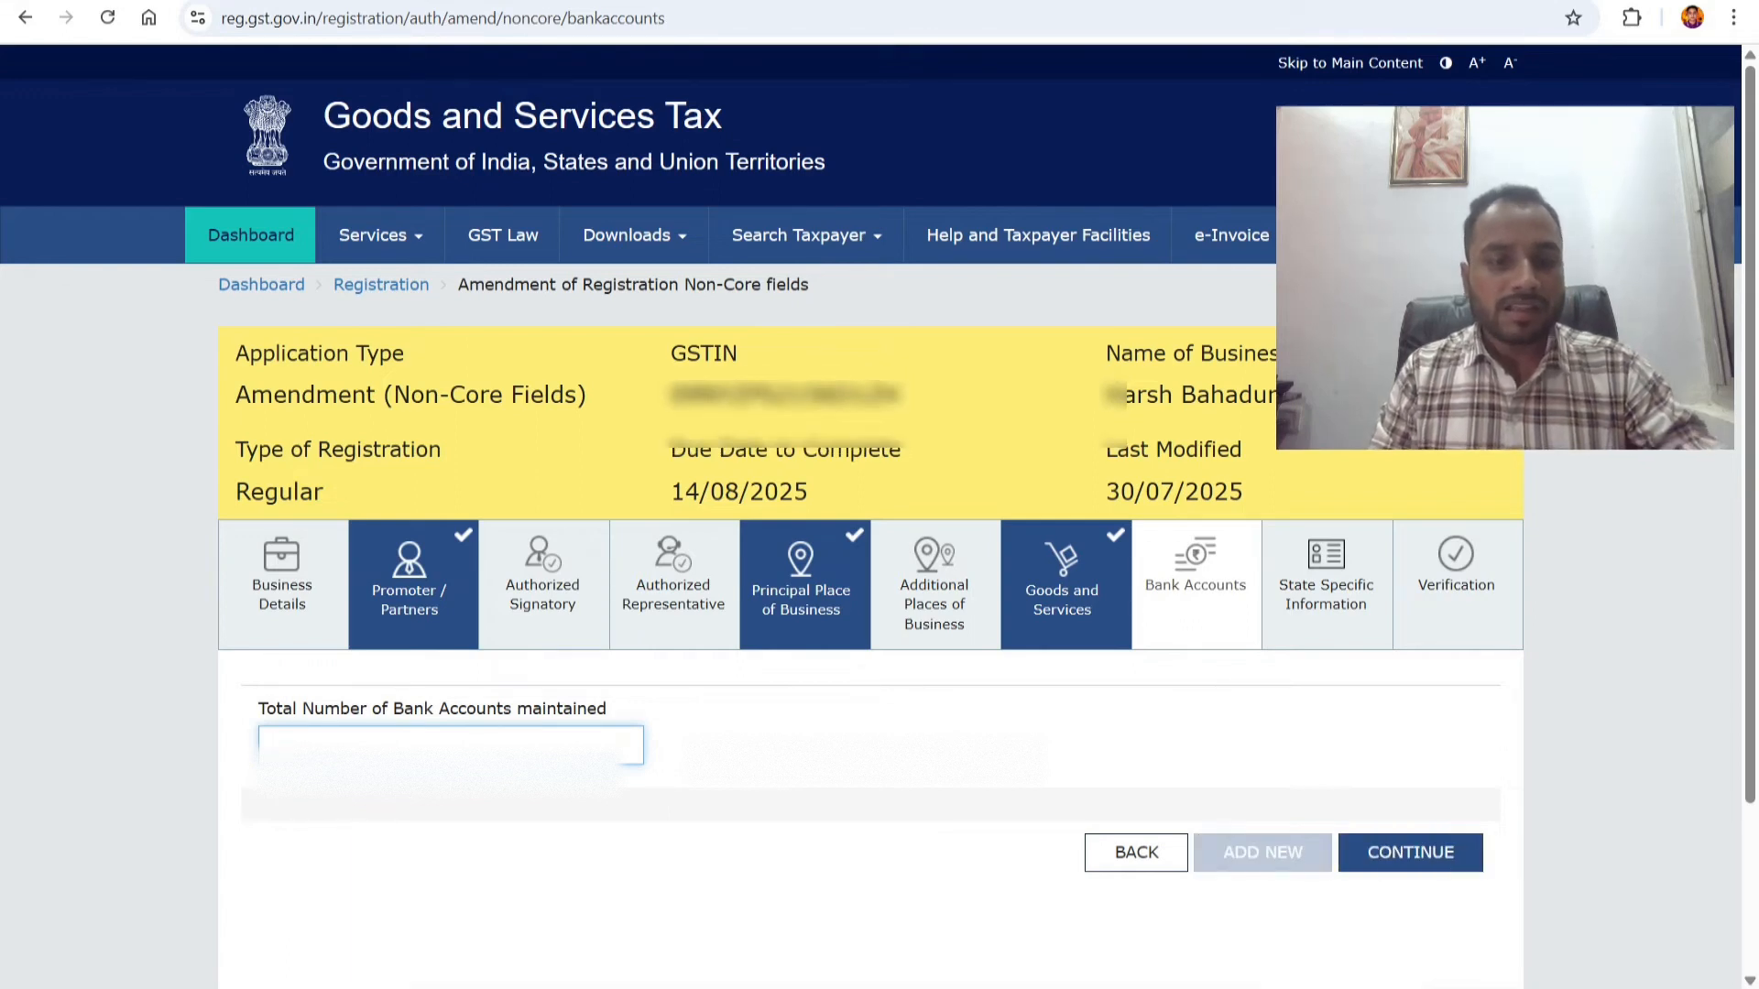
{"action": "type", "text": "1"}
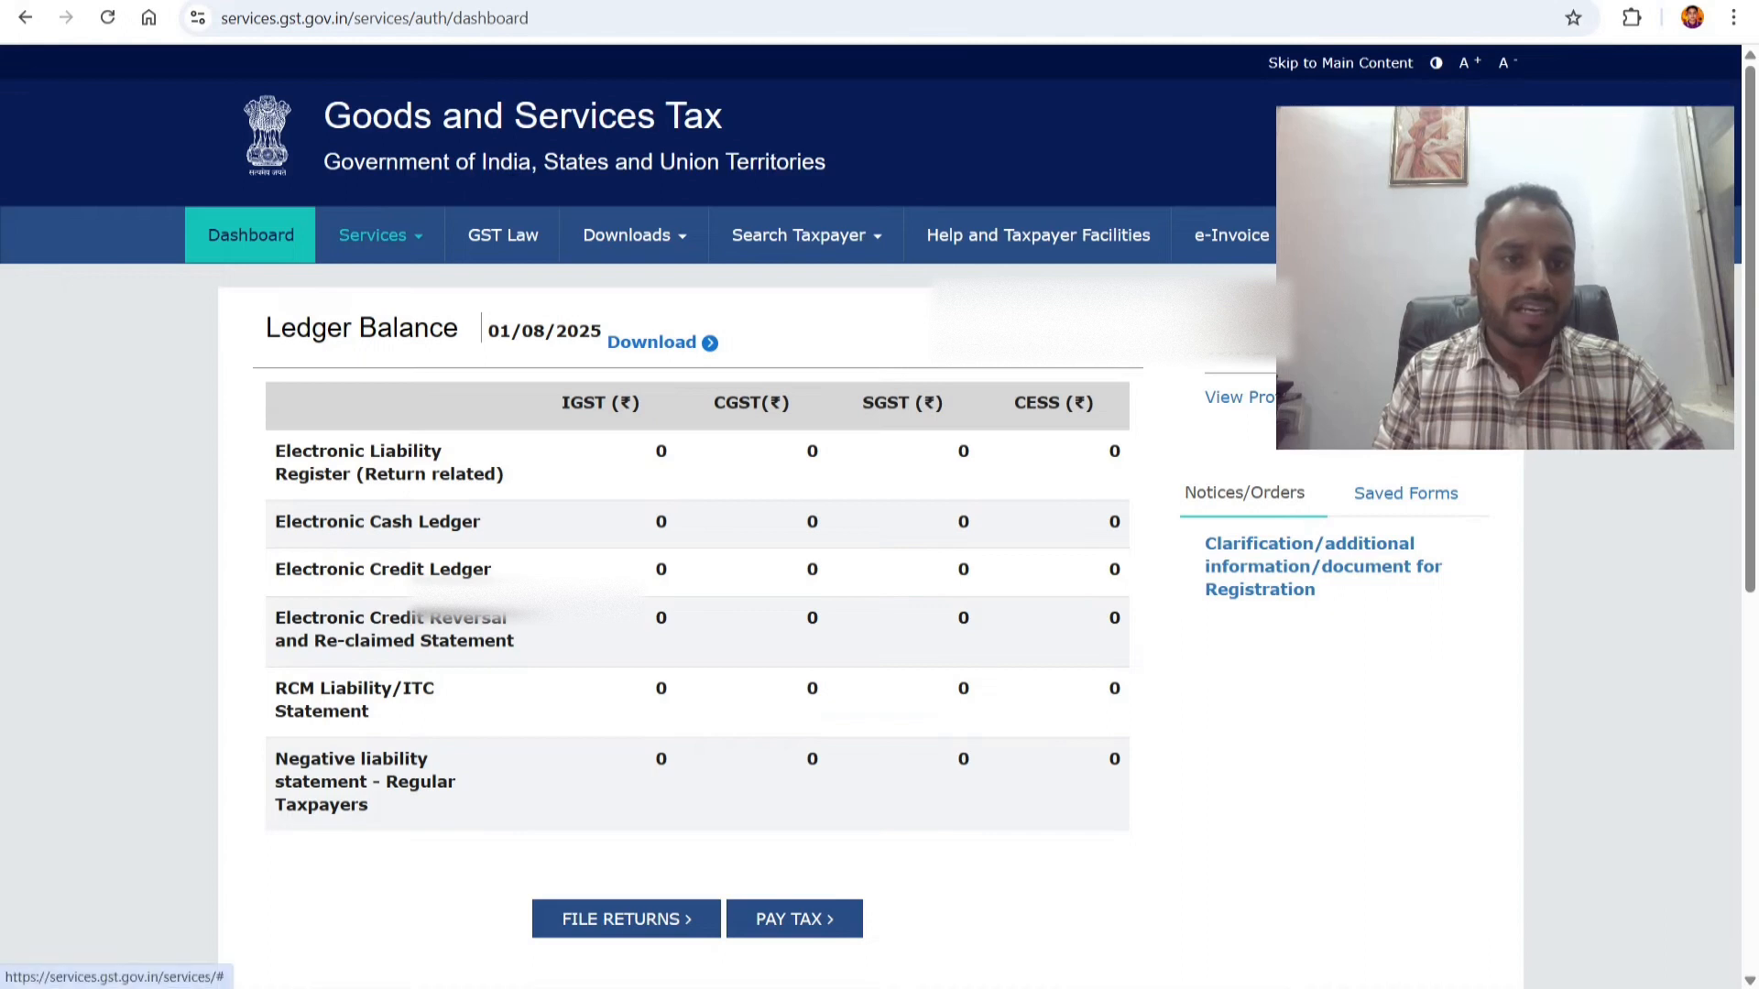
Open the Amendment of Registration Non-Core Fields form from the registration services and go to its Bank Accounts section
{"action": "left_click", "coordinate": [380, 236]}
{"action": "mouse_move", "coordinate": [251, 287]}
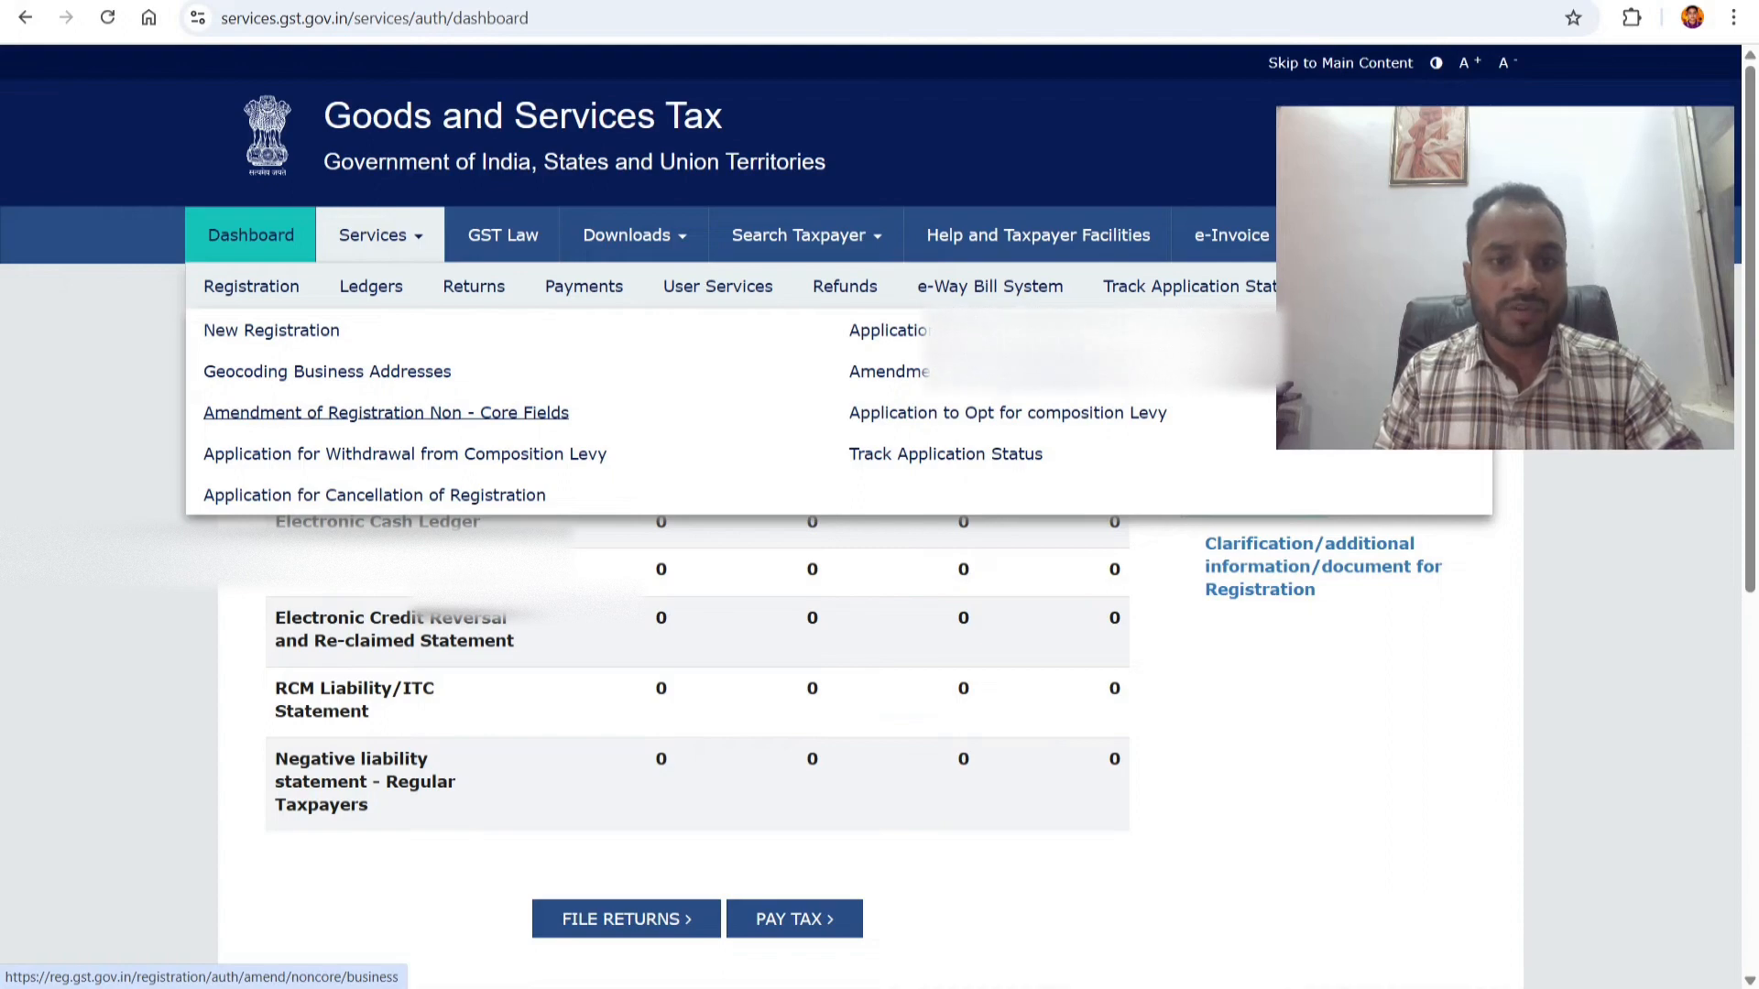
{"action": "left_click", "coordinate": [385, 412]}
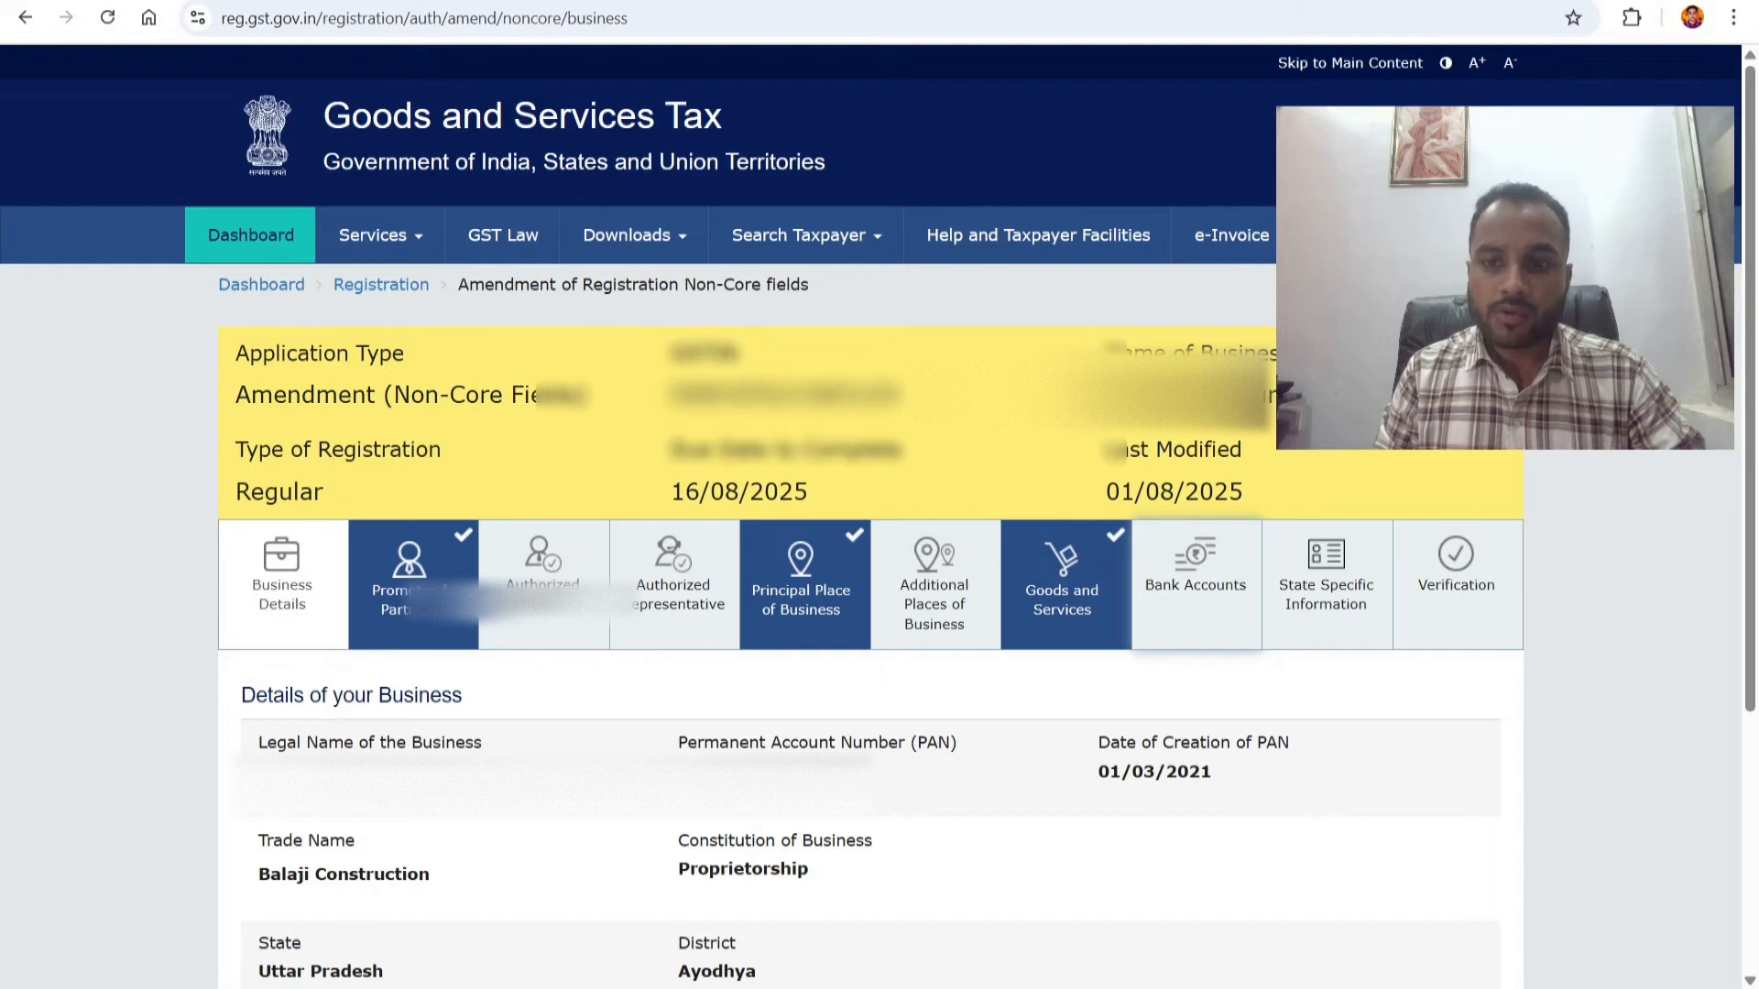
{"action": "left_click", "coordinate": [1196, 585]}
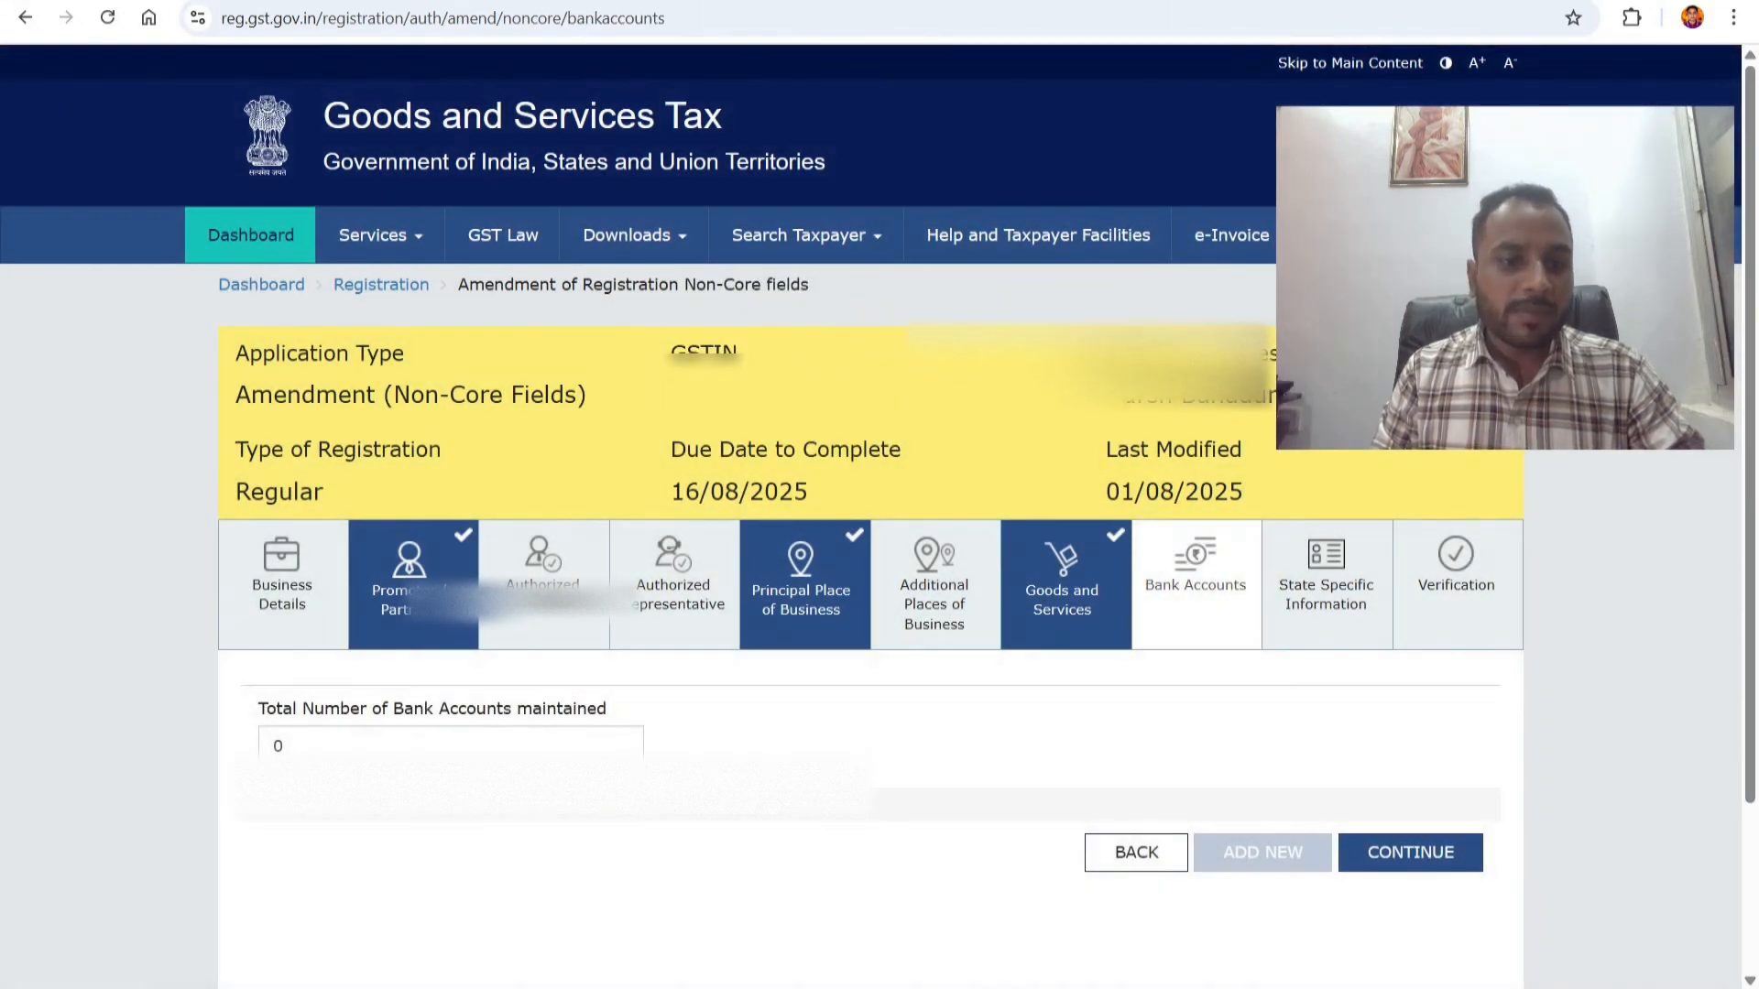
Set the total number of bank accounts maintained to 1 and start adding a new bank account
{"action": "left_click", "coordinate": [302, 745]}
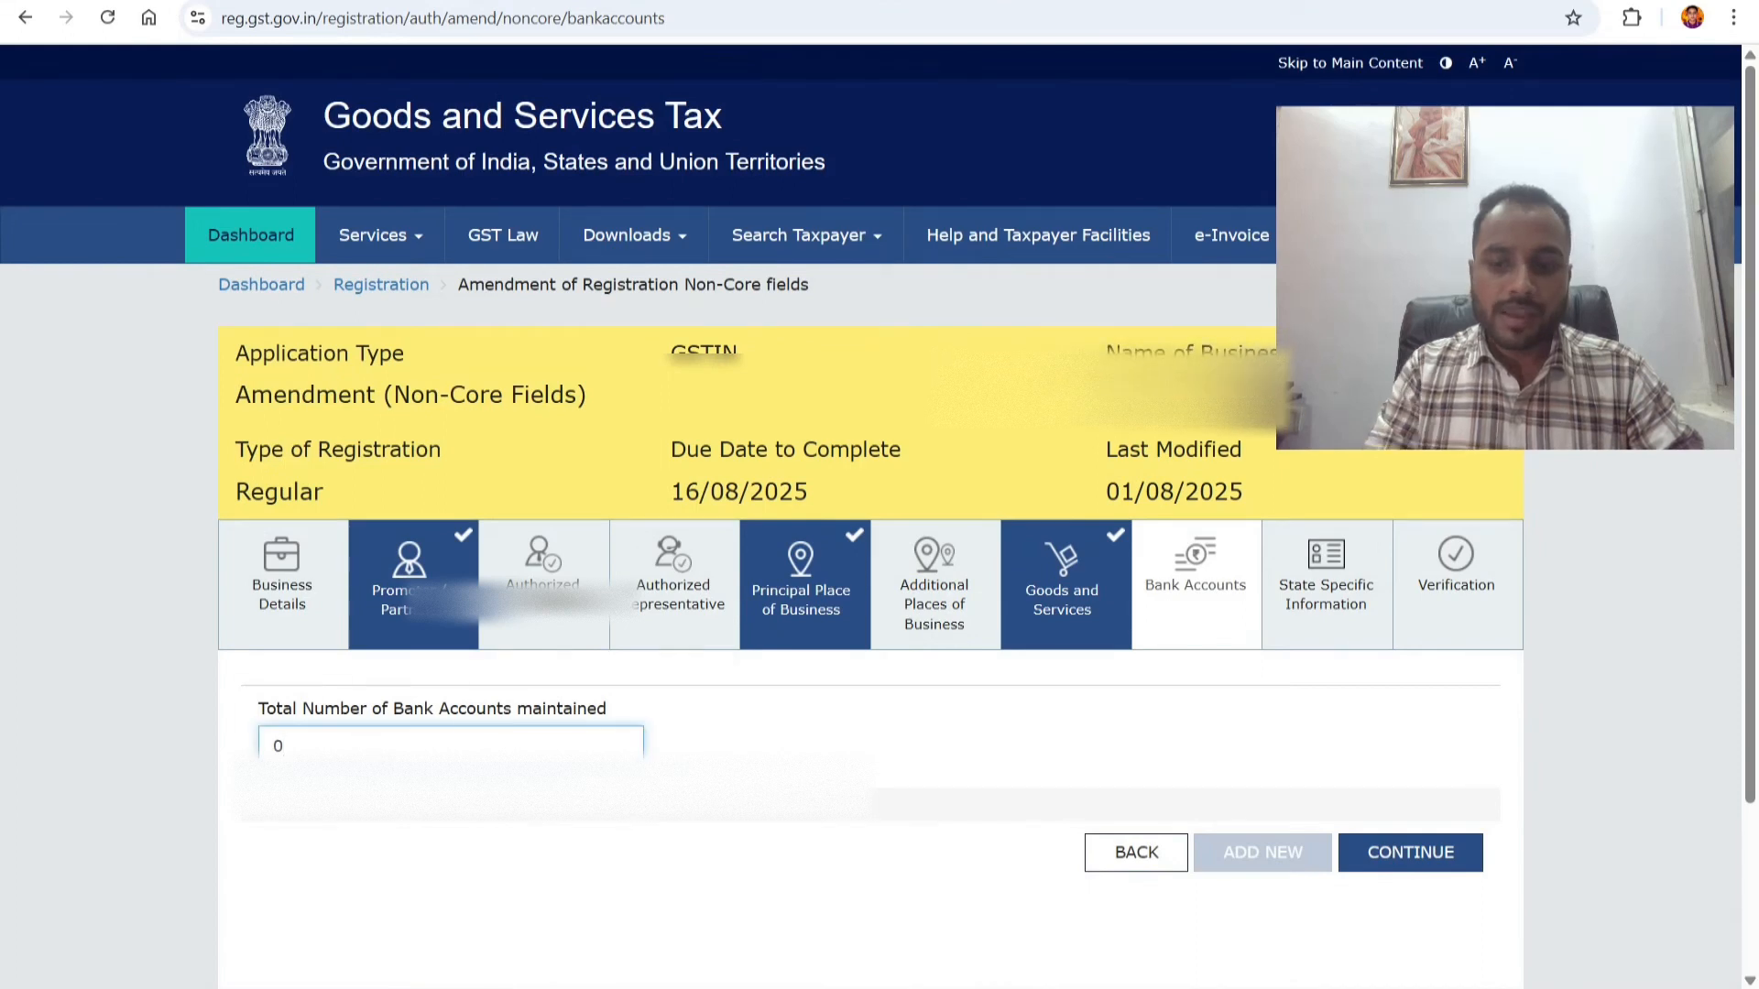
{"action": "key", "text": "BackSpace"}
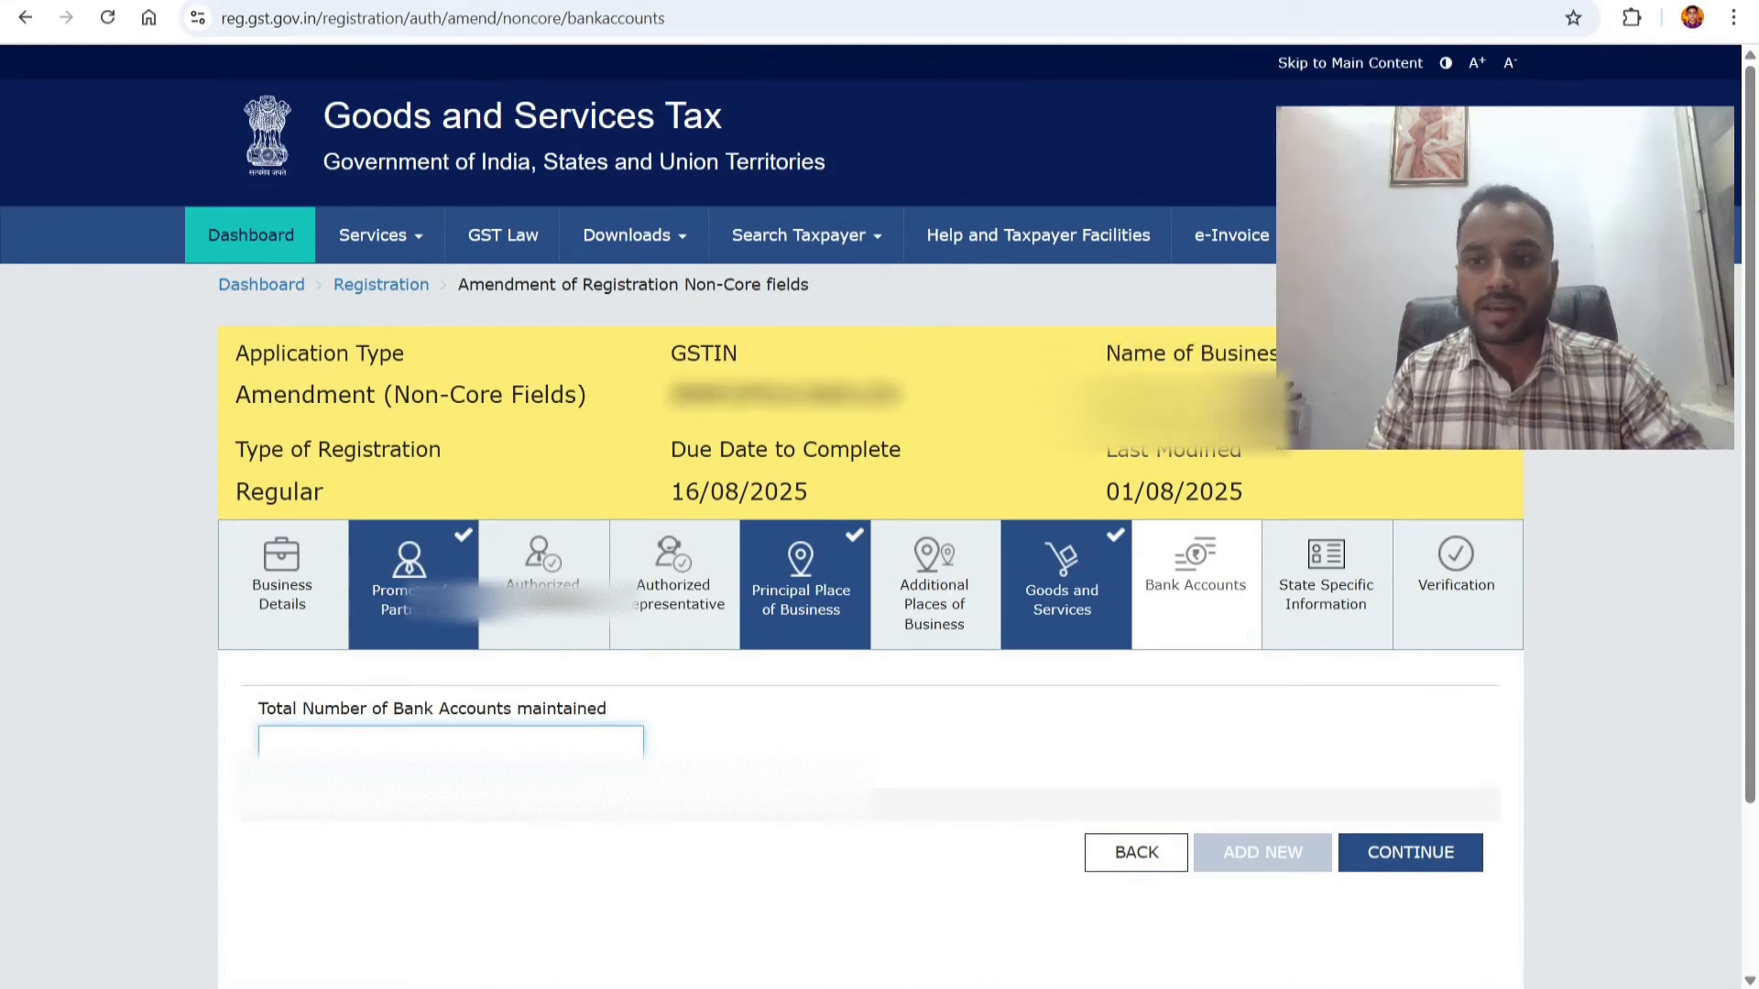
{"action": "type", "text": "1"}
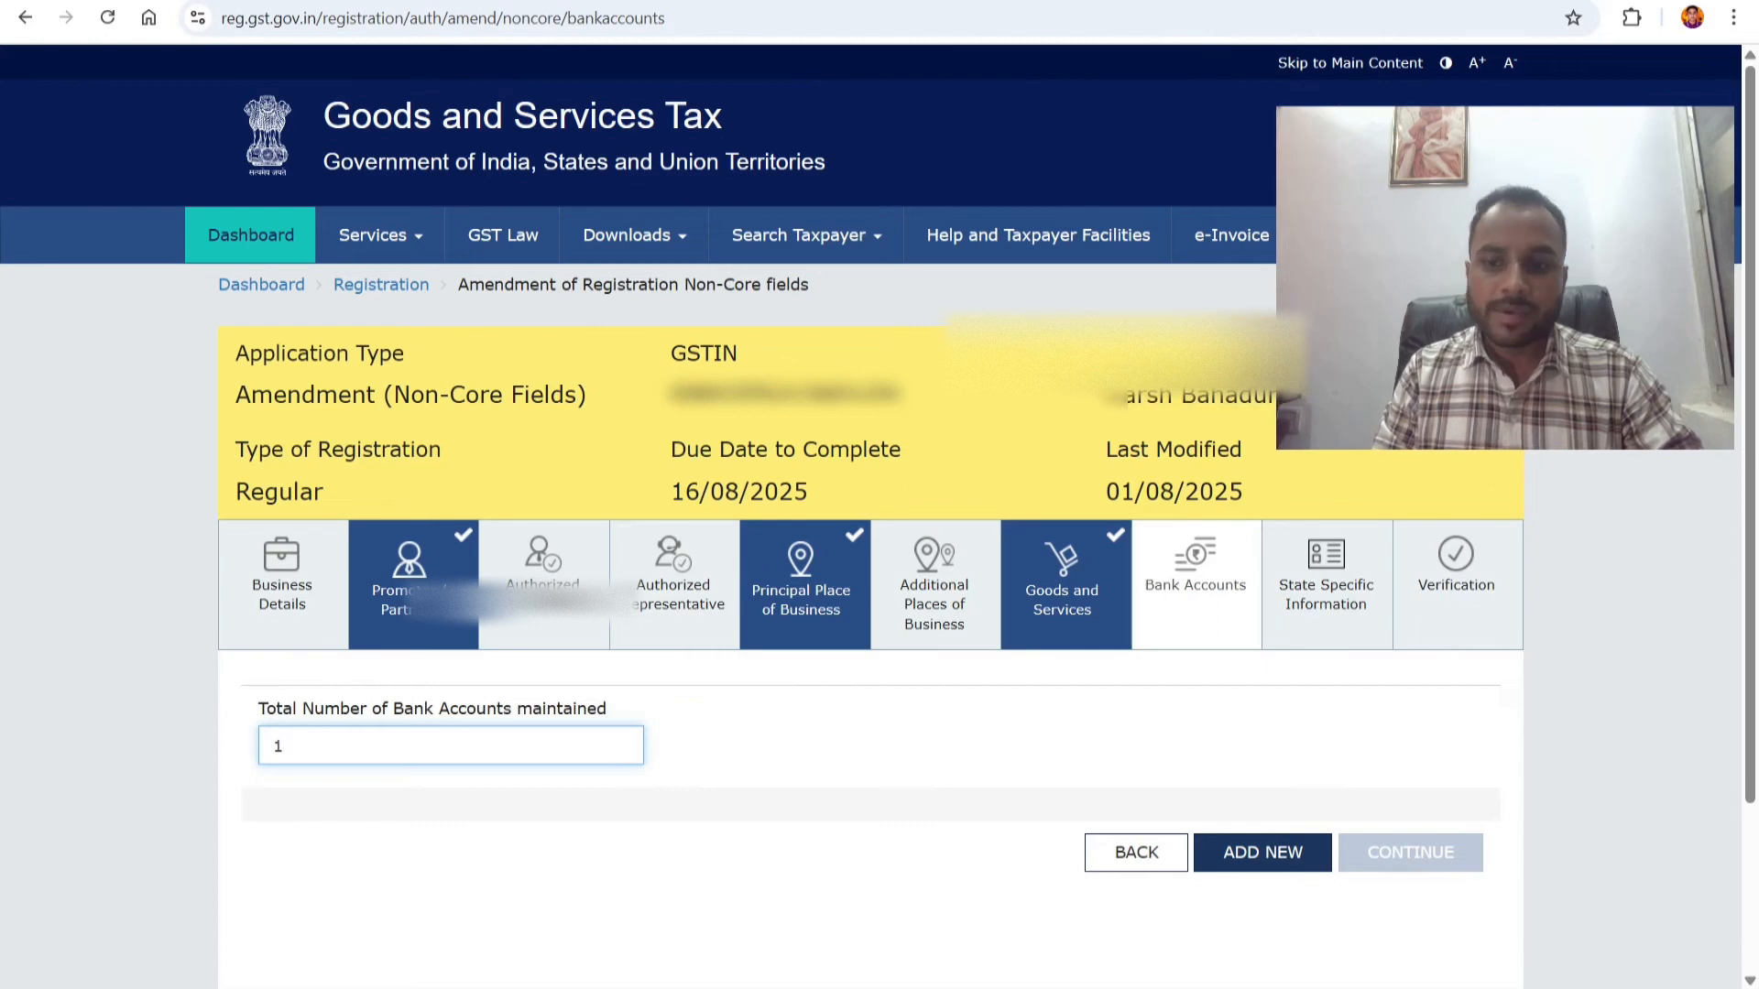
{"action": "scroll", "coordinate": [870, 586], "scroll_direction": "down", "scroll_amount": 3}
{"action": "left_click", "coordinate": [1263, 641]}
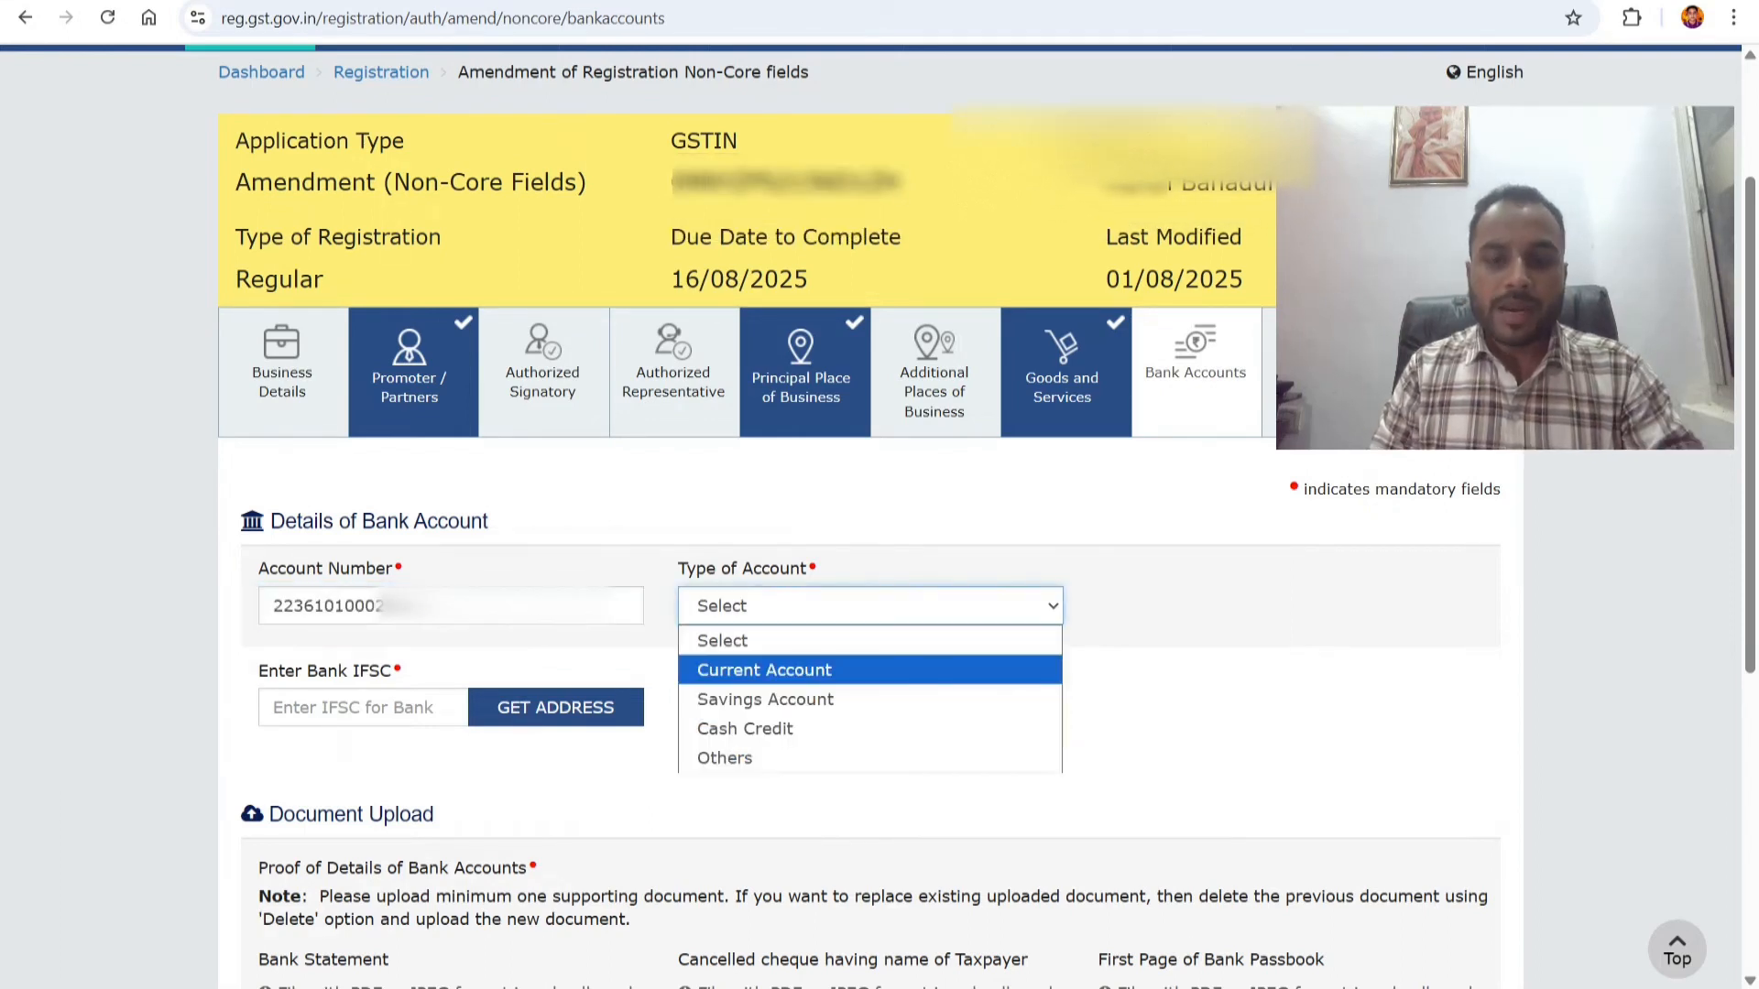
Set the type of the new bank account to Current Account
{"action": "key", "text": "Down"}
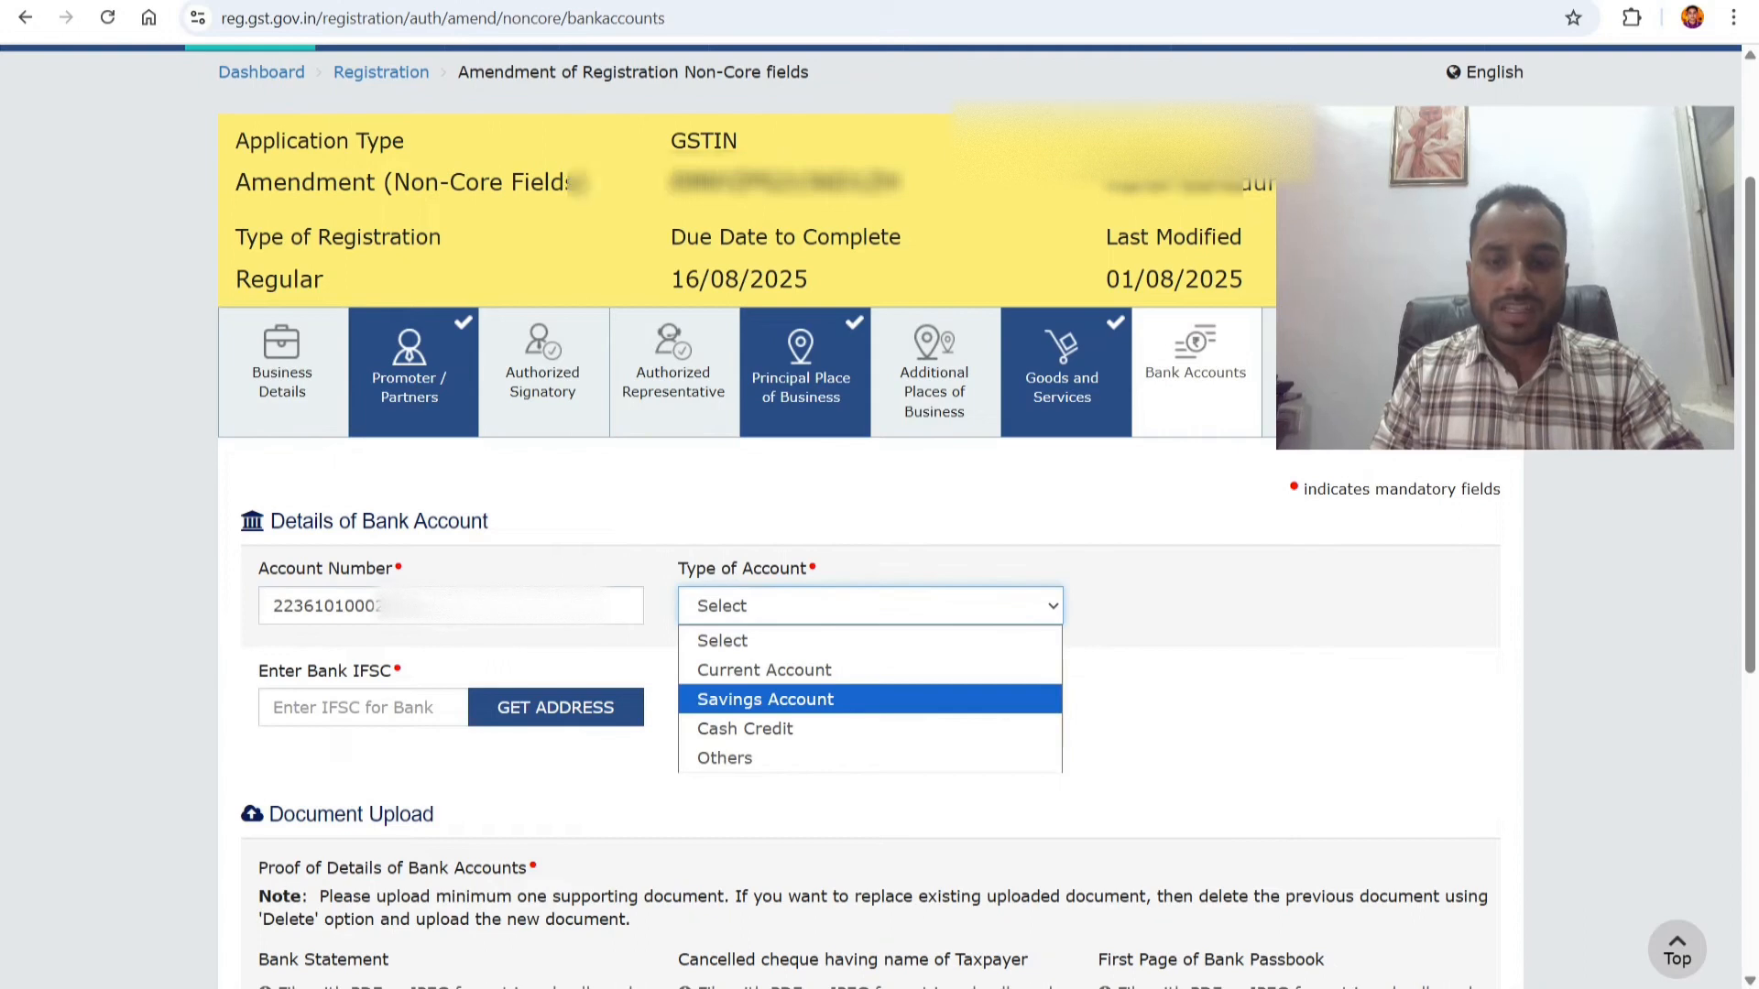
{"action": "key", "text": "Up"}
{"action": "key", "text": "Down"}
{"action": "key", "text": "Down"}
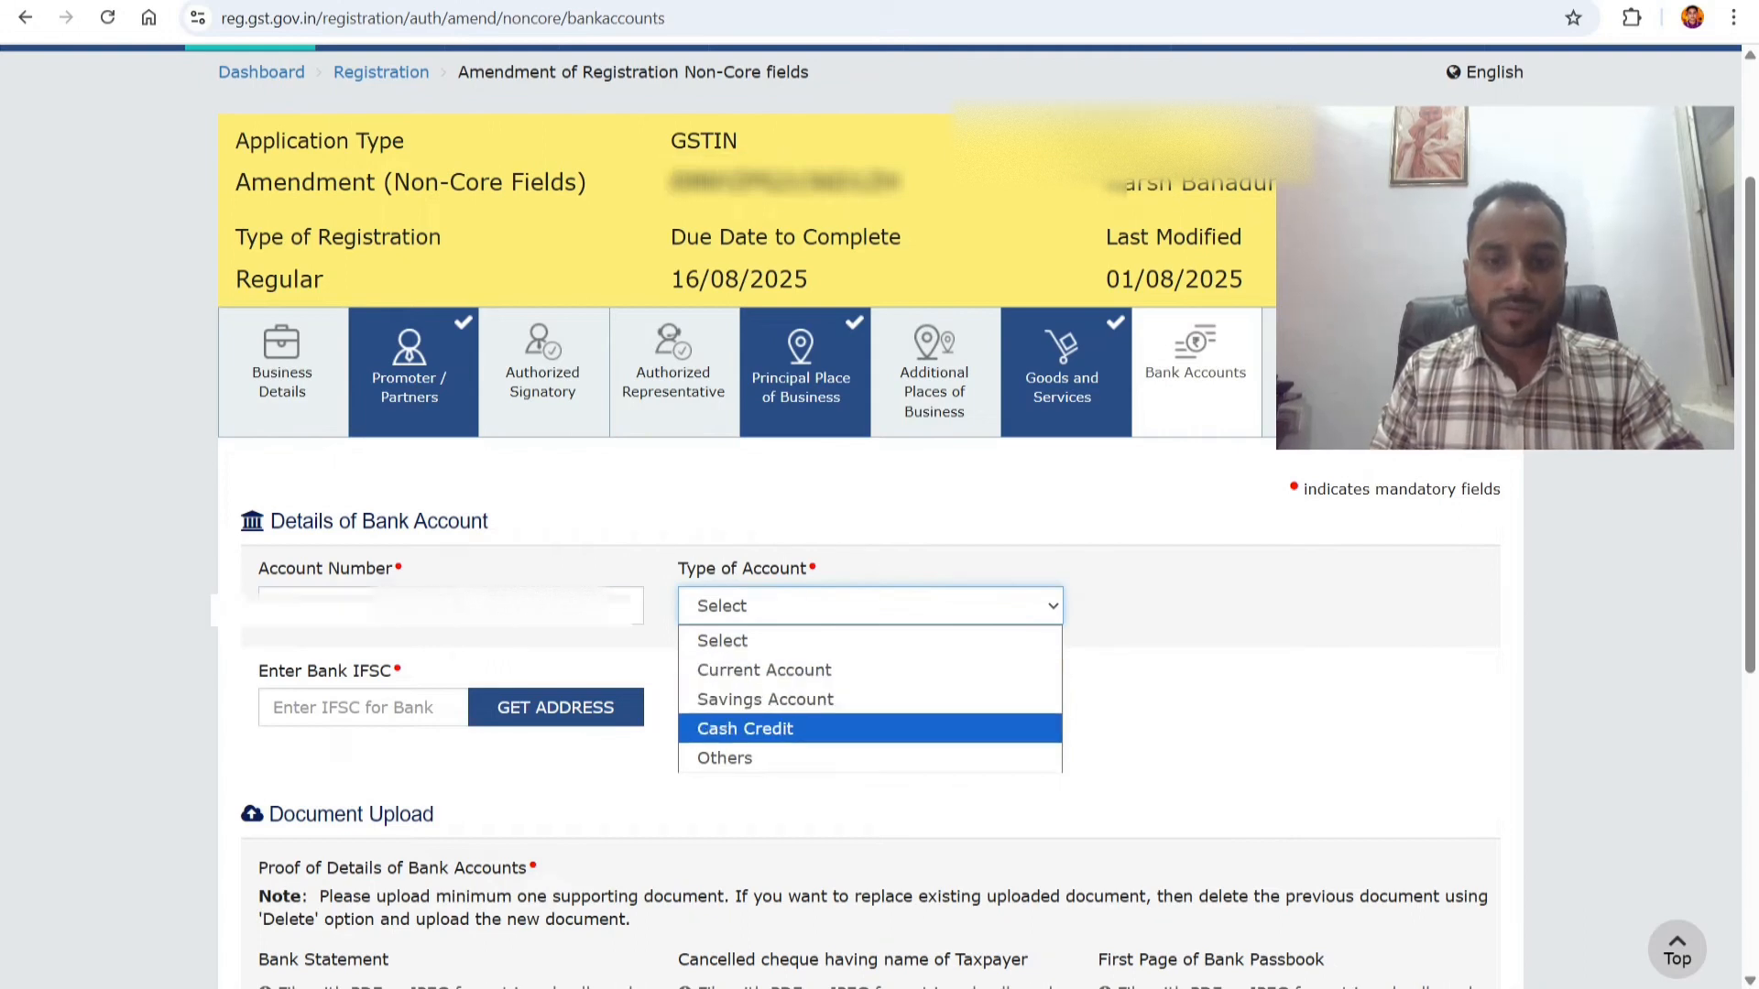
{"action": "key", "text": "Down"}
{"action": "key", "text": "Up"}
{"action": "key", "text": "Up"}
{"action": "key", "text": "Up"}
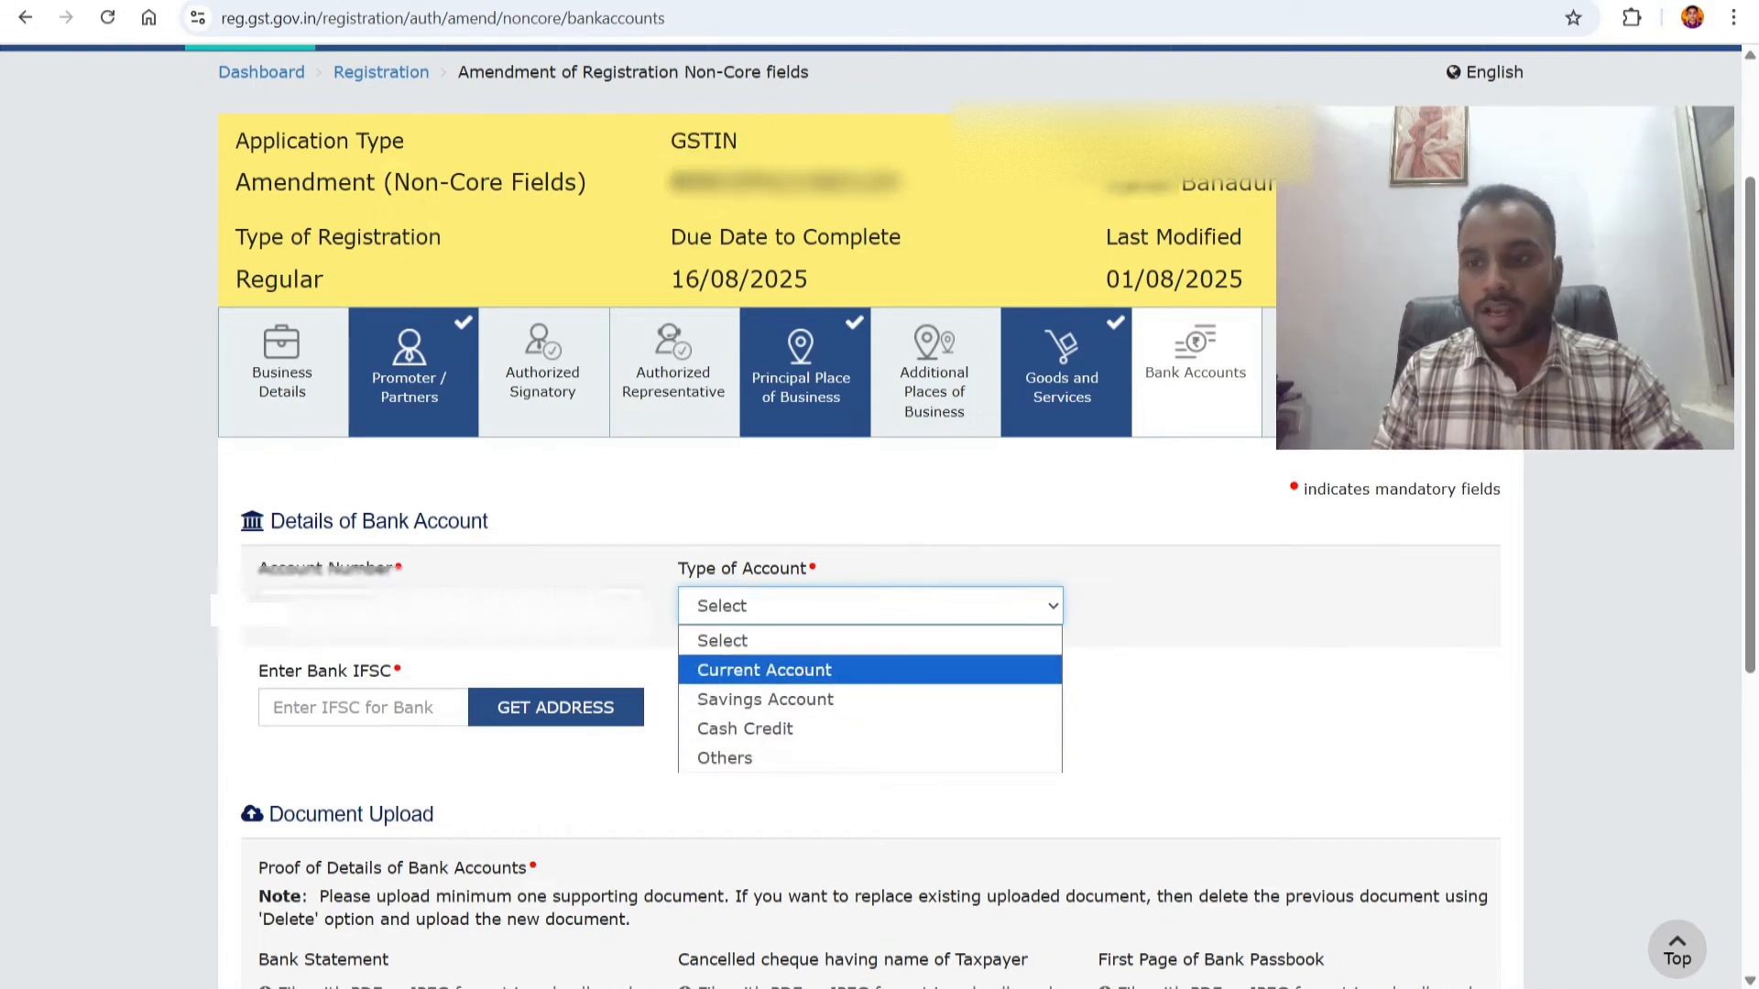
{"action": "key", "text": "Down"}
{"action": "key", "text": "Up"}
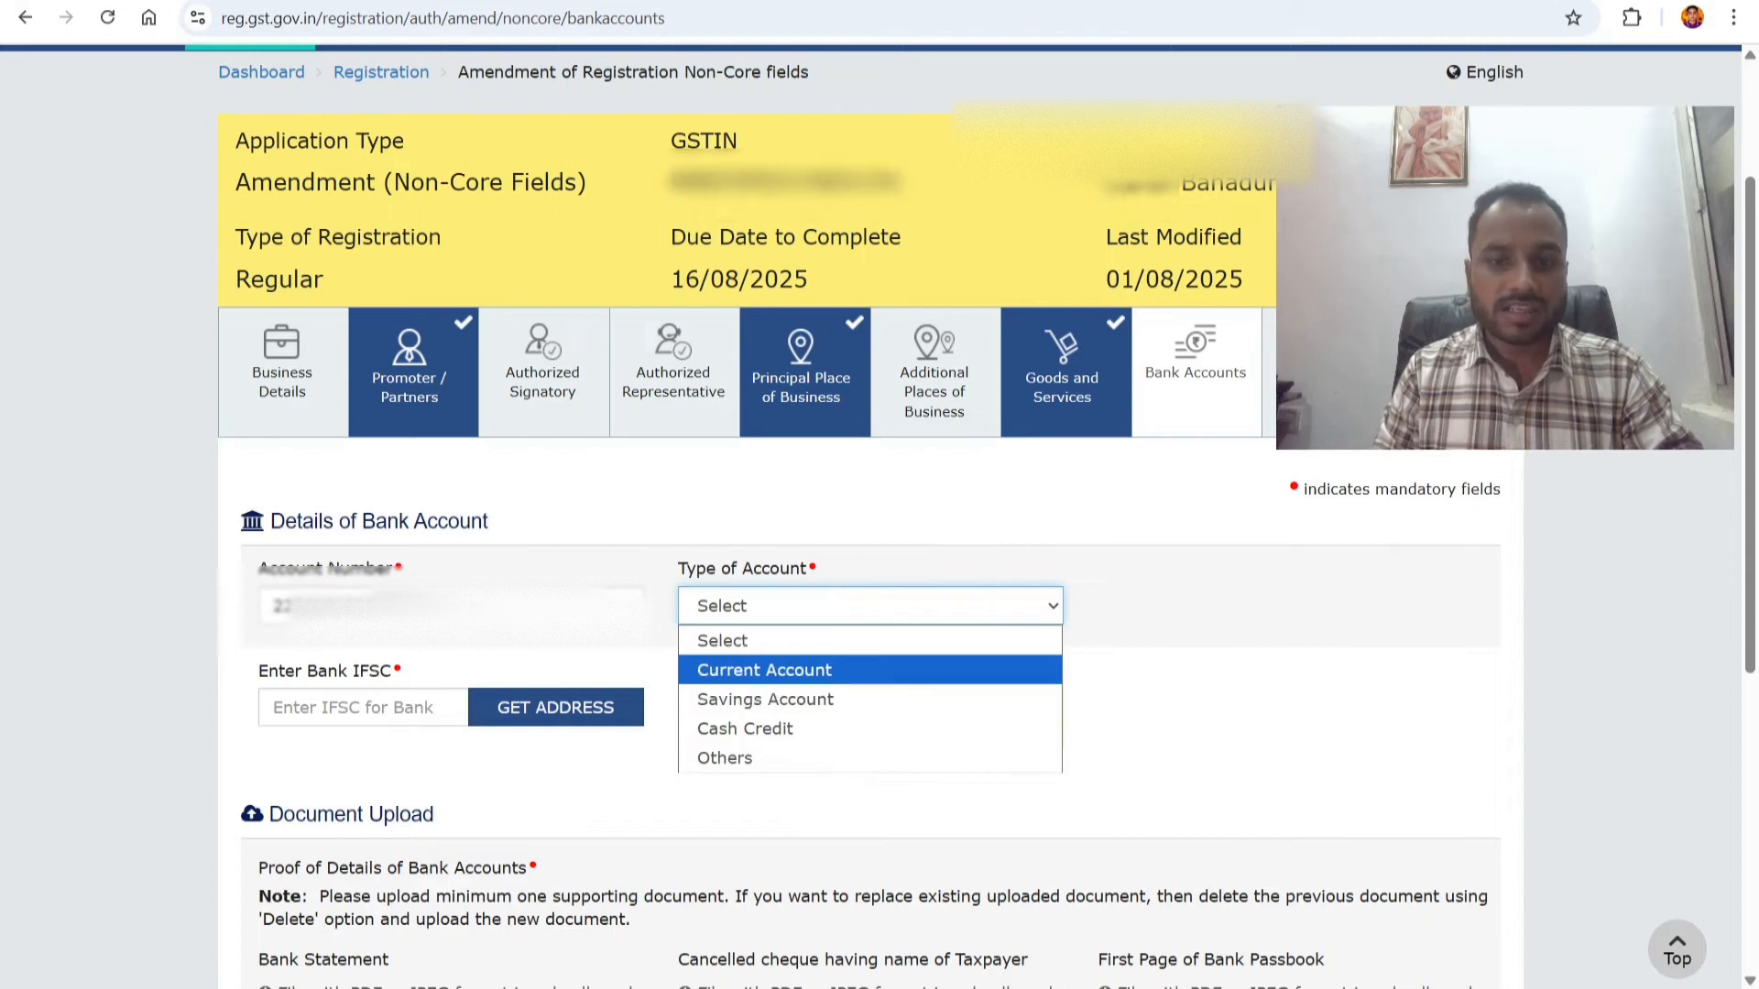
{"action": "key", "text": "Return"}
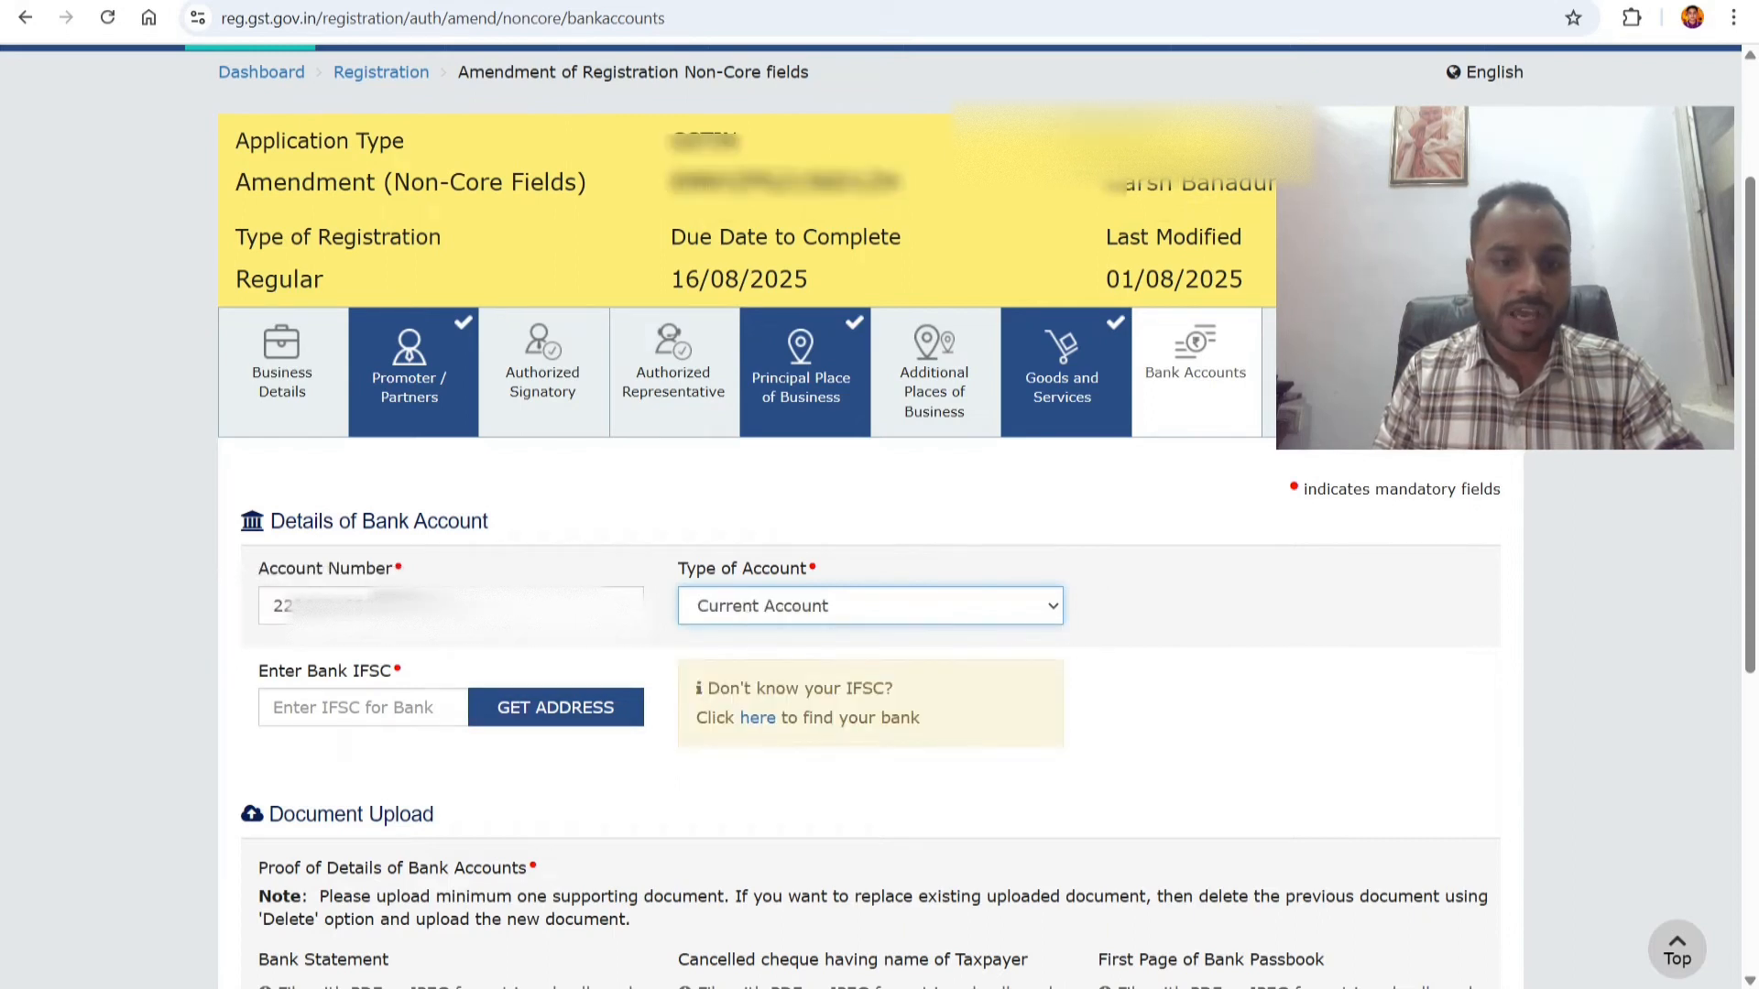
Look up the branch address for bank IFSC HDFC0000011 and validate the account details
{"action": "key", "text": "Tab"}
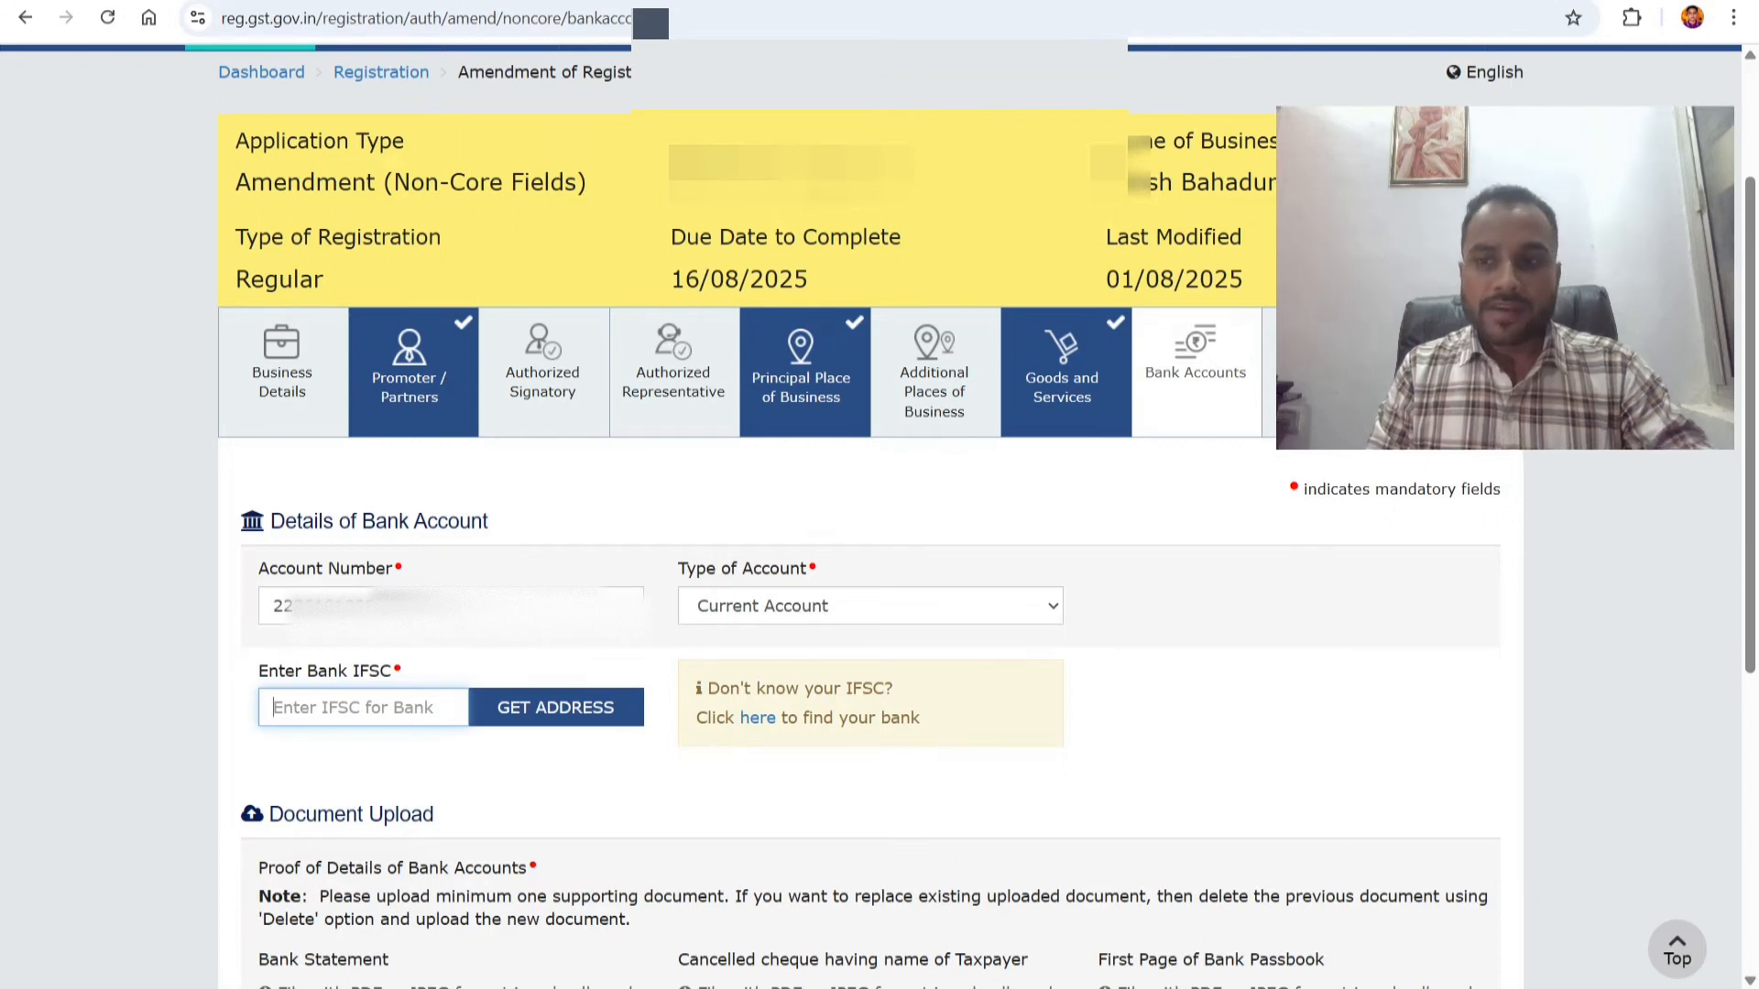
{"action": "scroll", "coordinate": [880, 513], "scroll_direction": "down", "scroll_amount": 1}
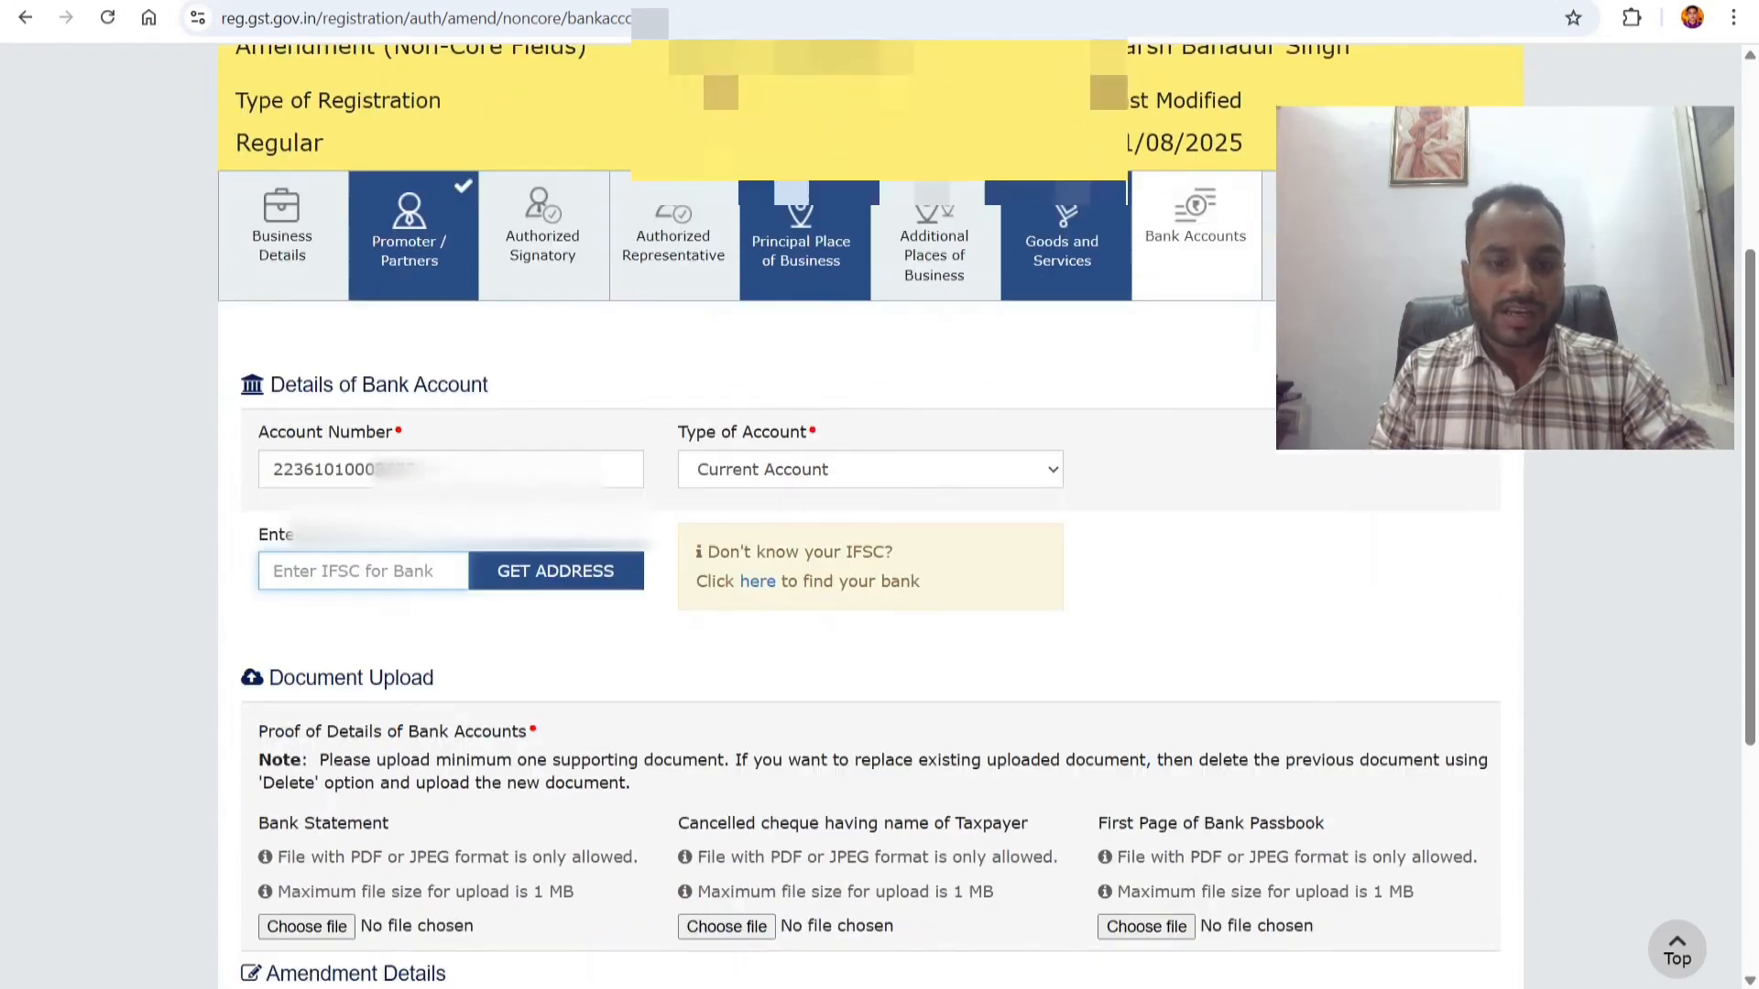
{"action": "scroll", "coordinate": [880, 513], "scroll_direction": "down", "scroll_amount": 1}
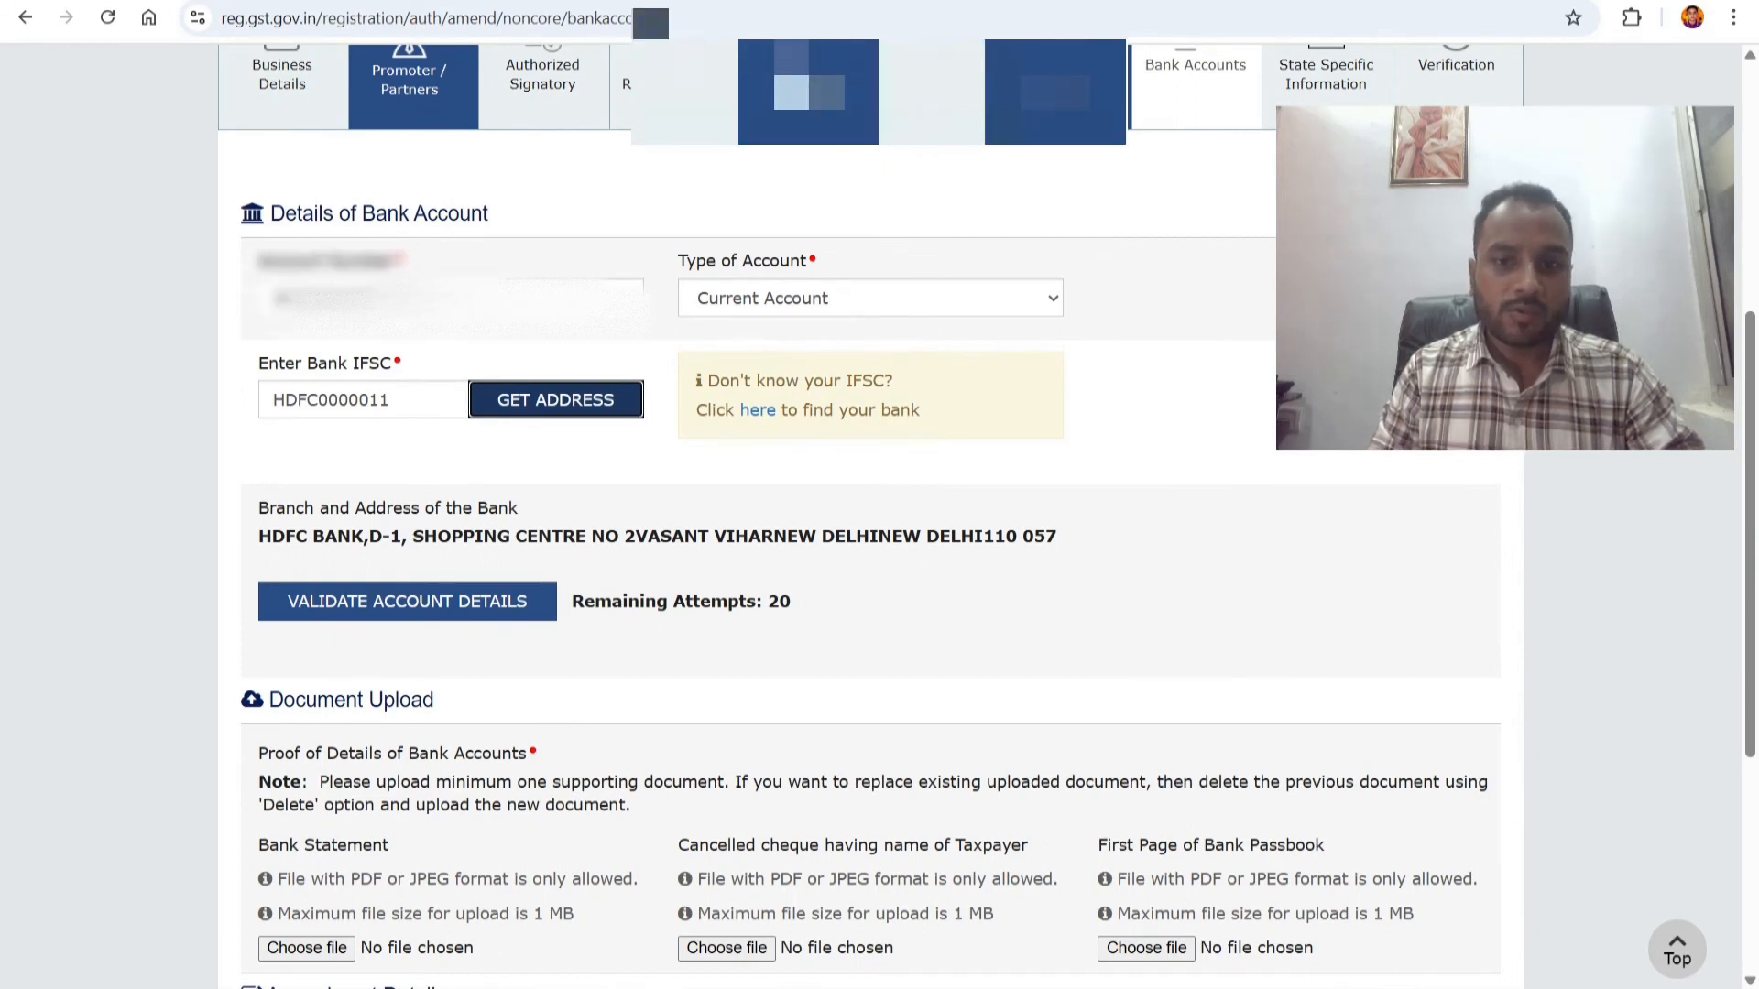
{"action": "scroll", "coordinate": [500, 697], "scroll_direction": "up", "scroll_amount": 1}
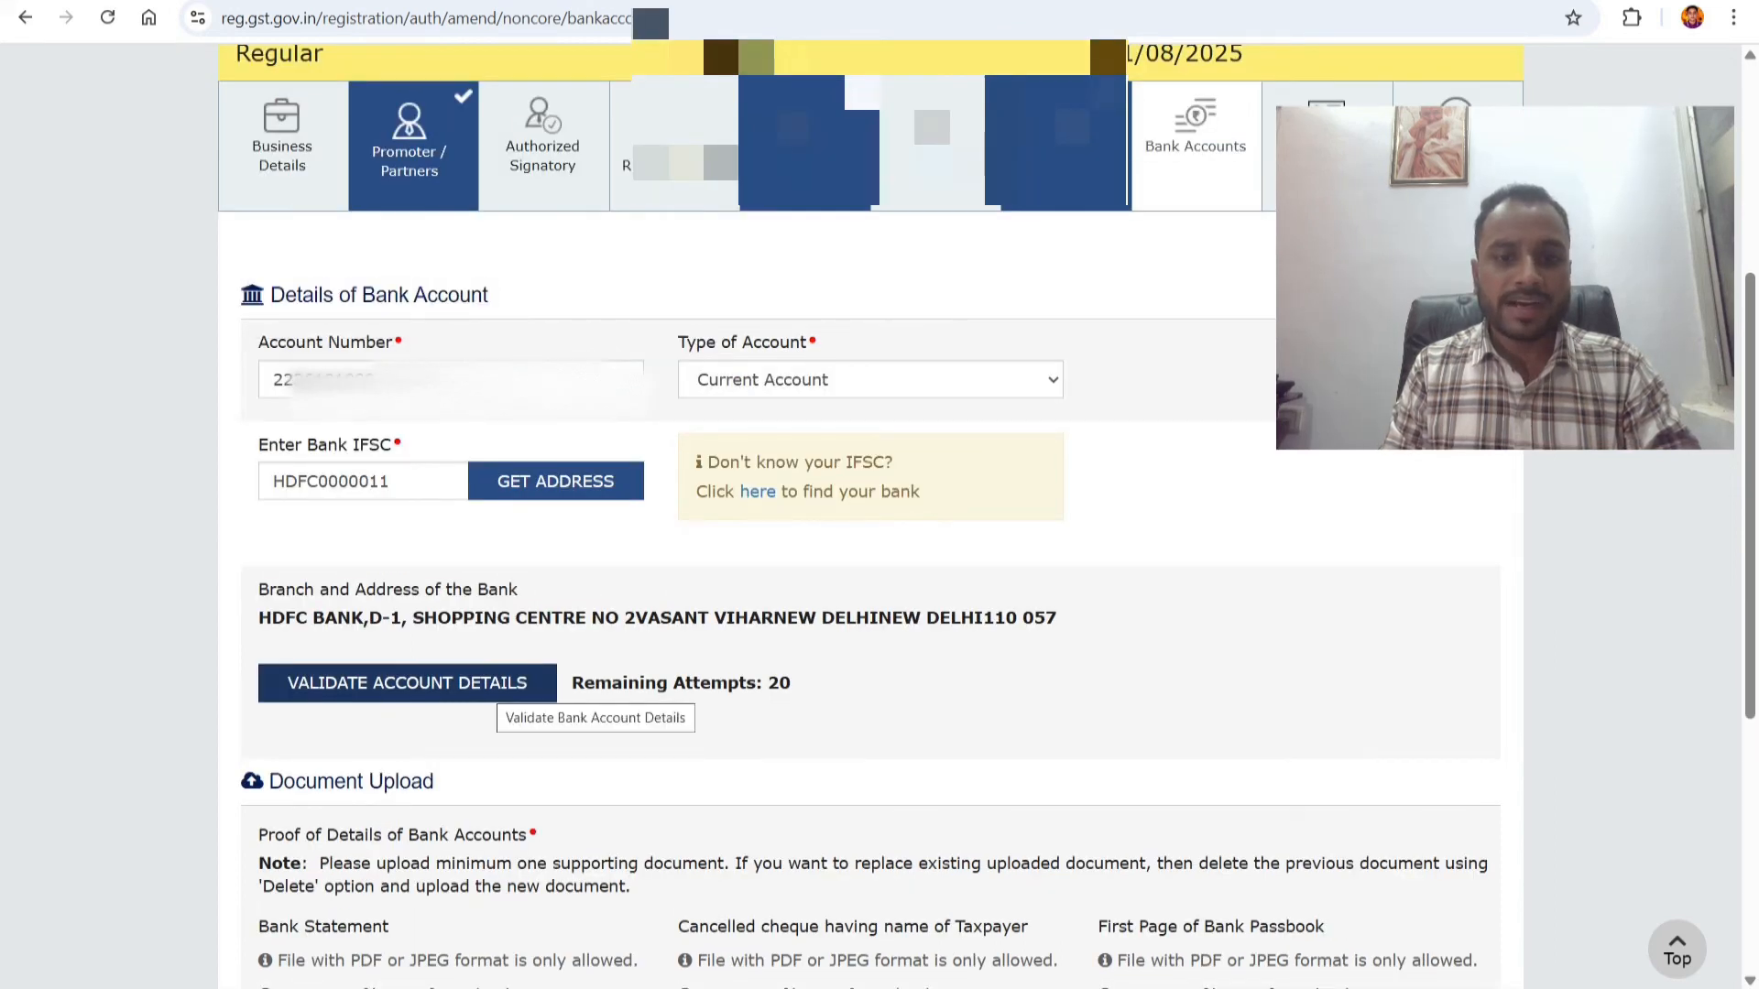
{"action": "left_click", "coordinate": [500, 689]}
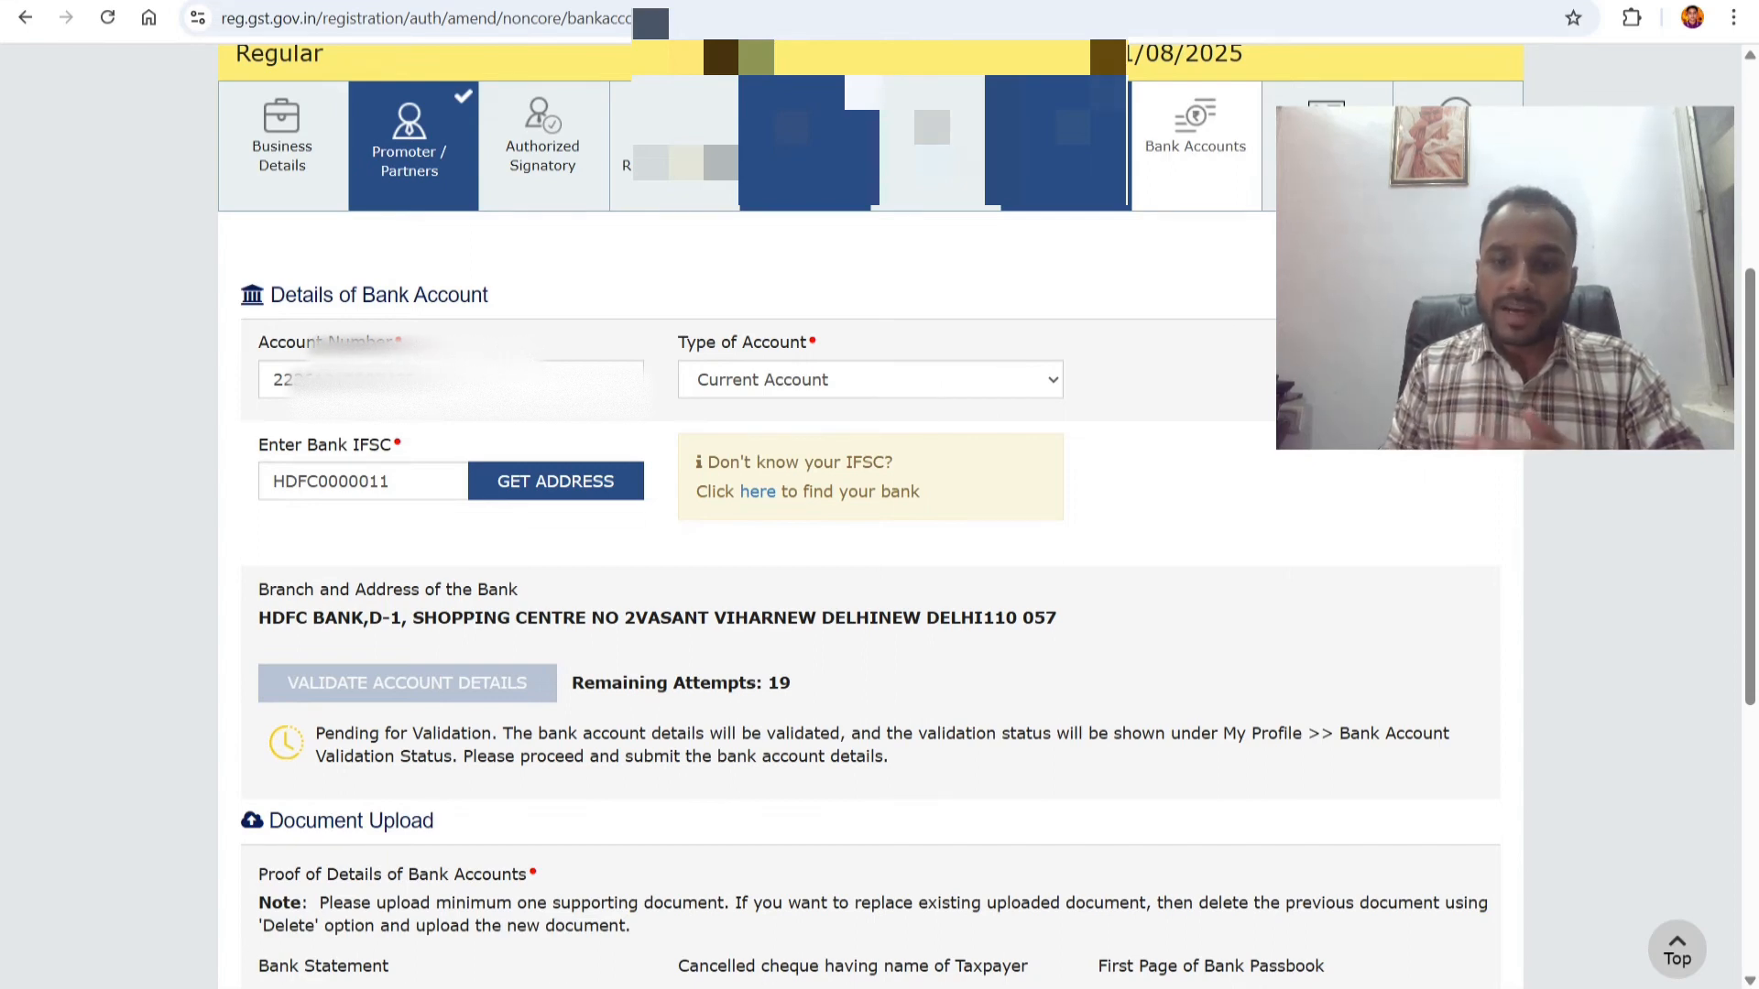
Upload wh2.pdf as the cancelled cheque proof and save the bank account amendment dated 01/08/2025 with the reason "Bank account add"
{"action": "scroll", "coordinate": [871, 513], "scroll_direction": "down", "scroll_amount": 4}
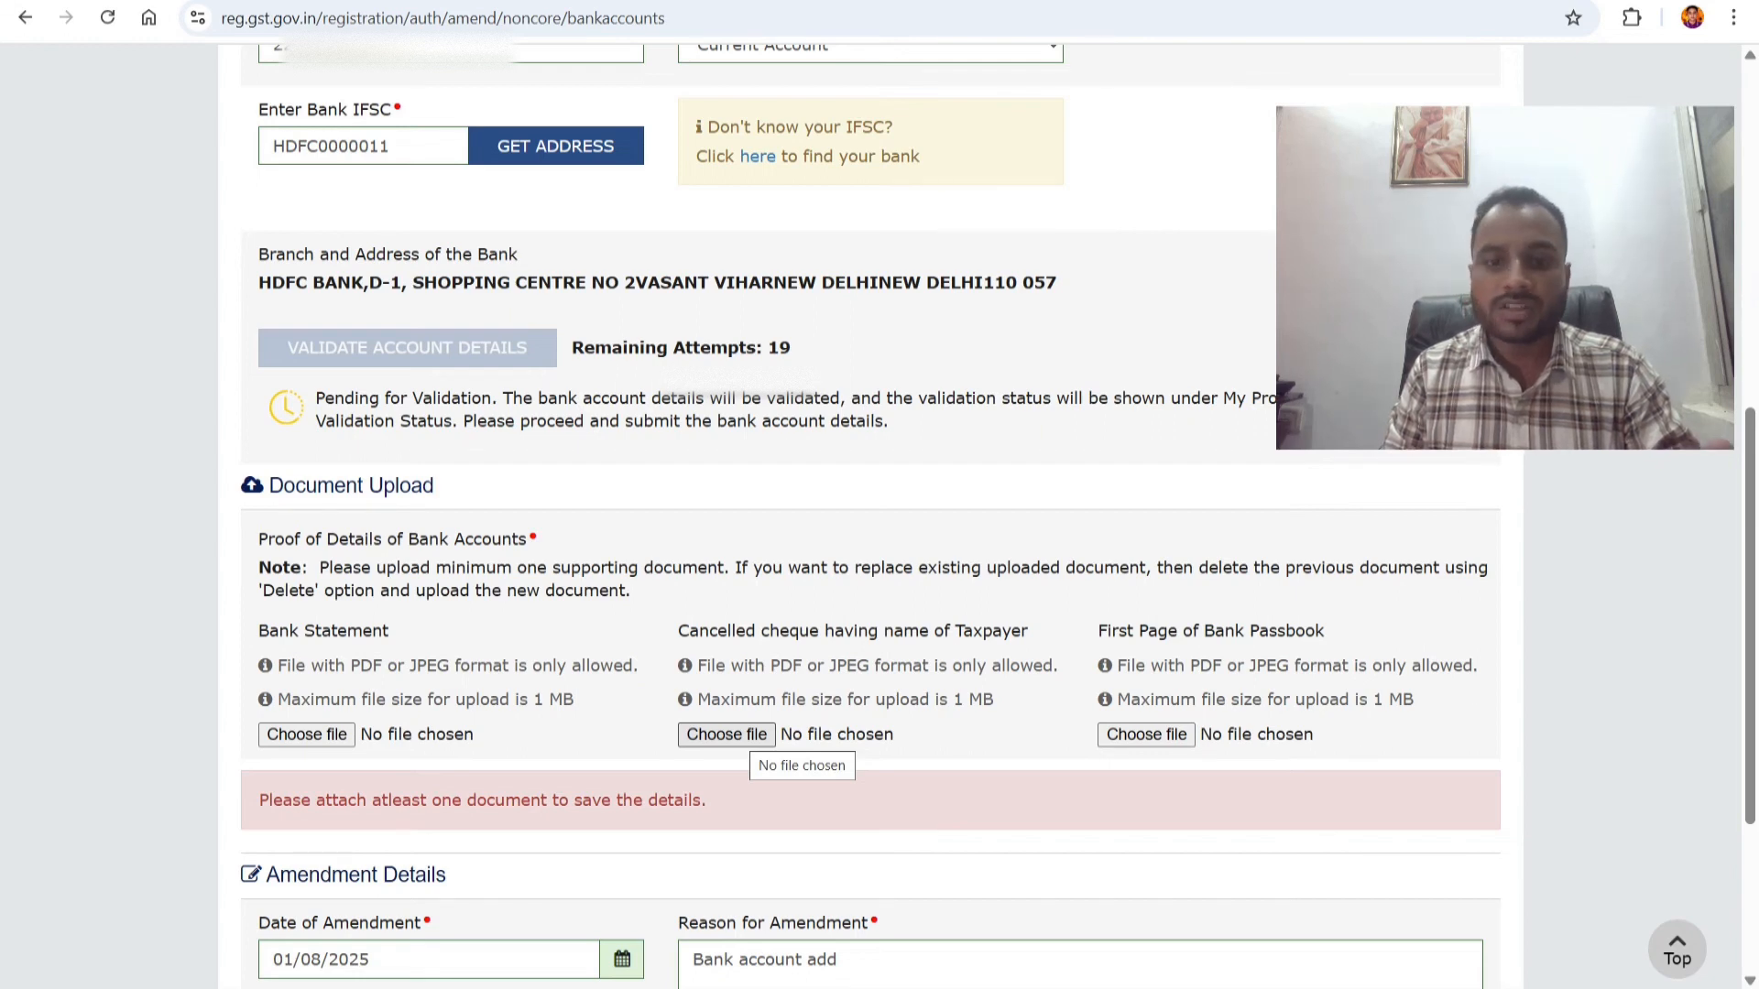
{"action": "left_click", "coordinate": [726, 735]}
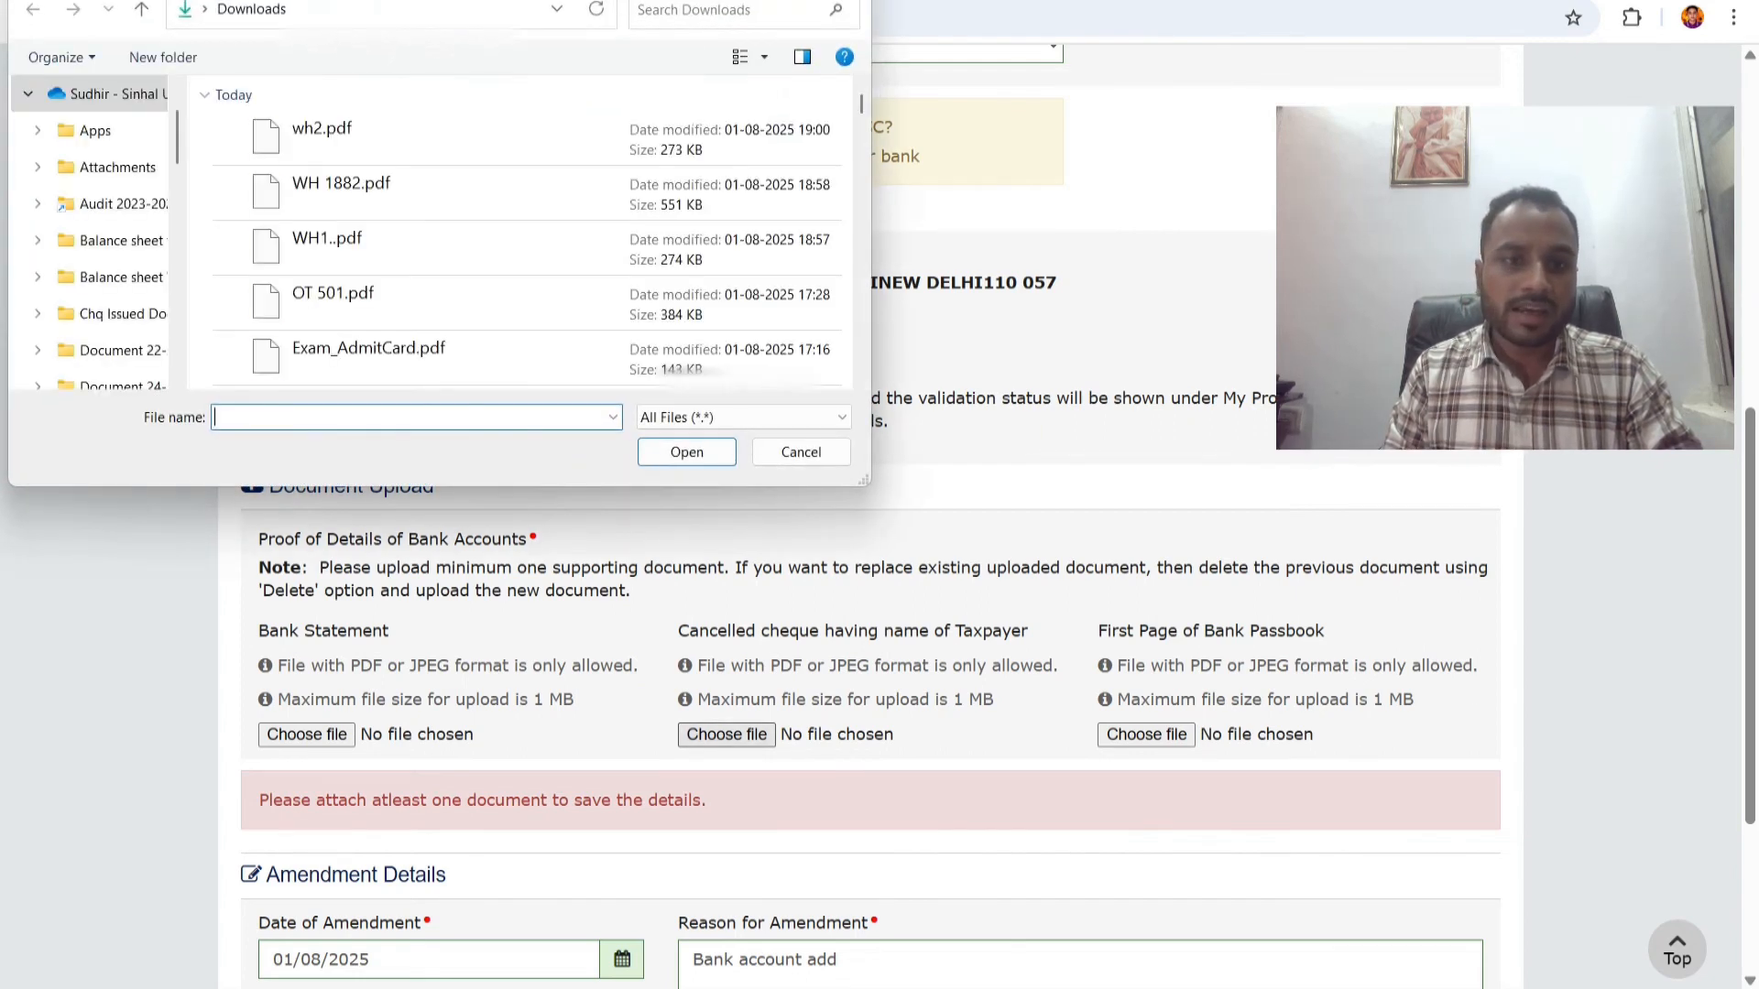
{"action": "left_click", "coordinate": [529, 139]}
{"action": "key", "text": "Return"}
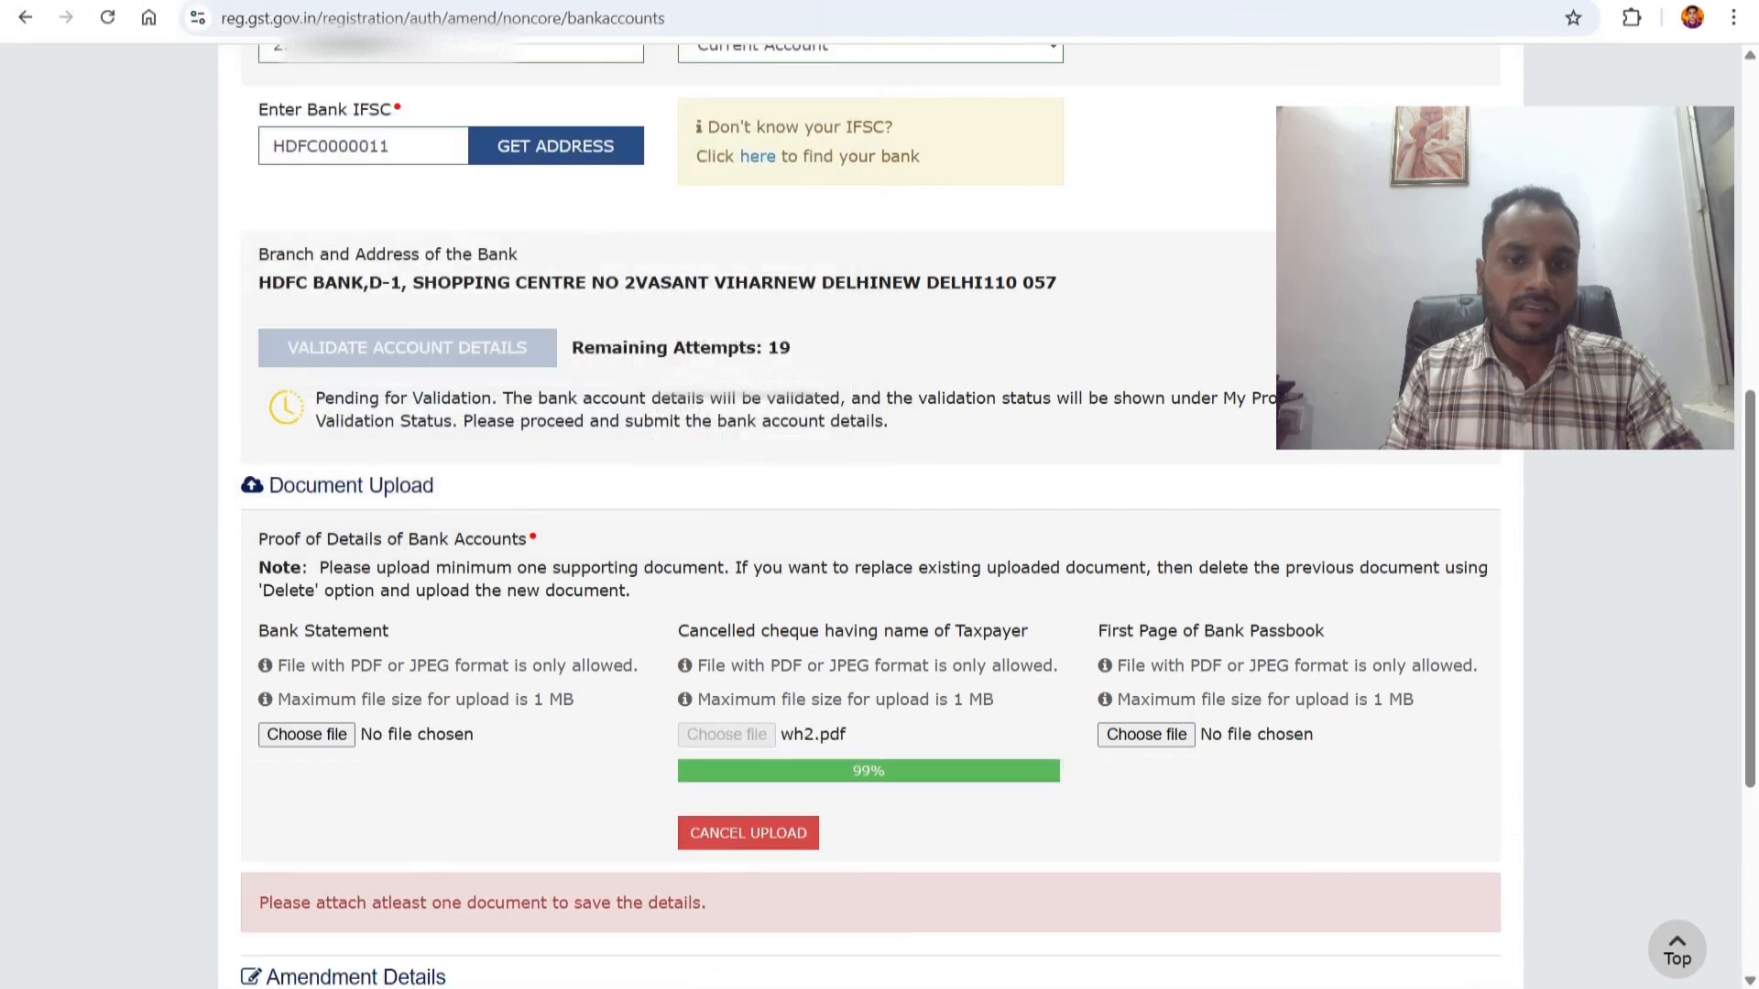
{"action": "scroll", "coordinate": [870, 513], "scroll_direction": "down", "scroll_amount": 3}
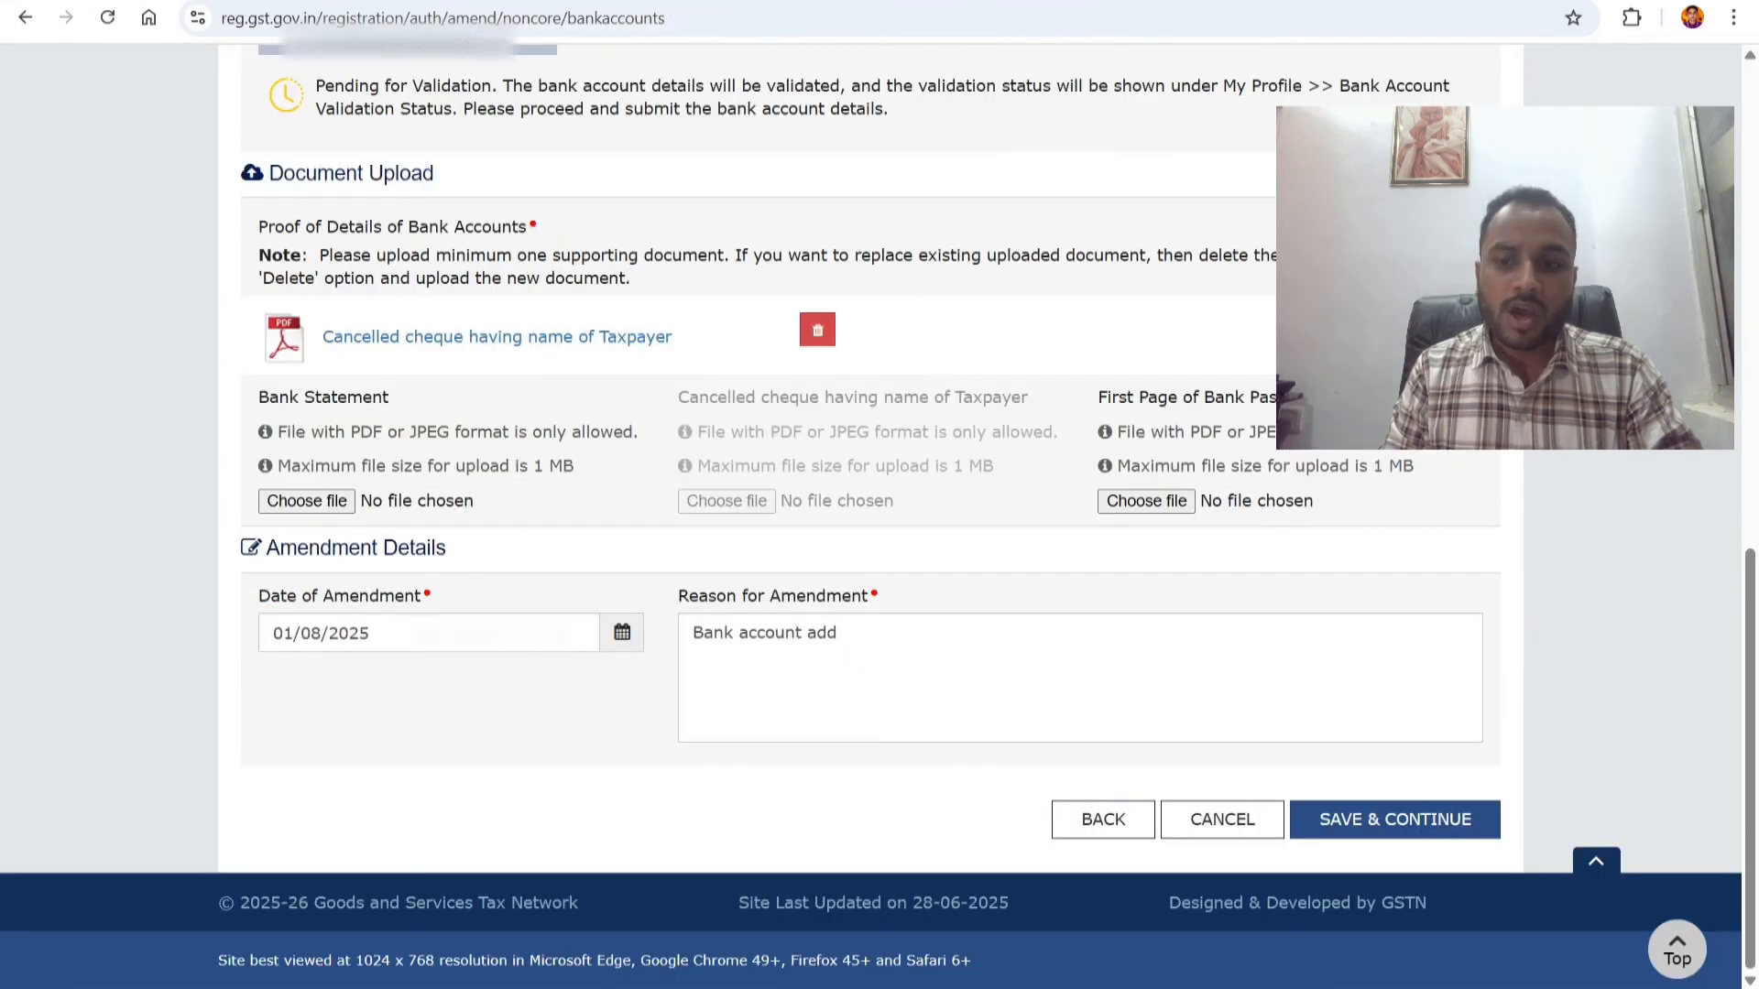
{"action": "left_click", "coordinate": [1394, 819]}
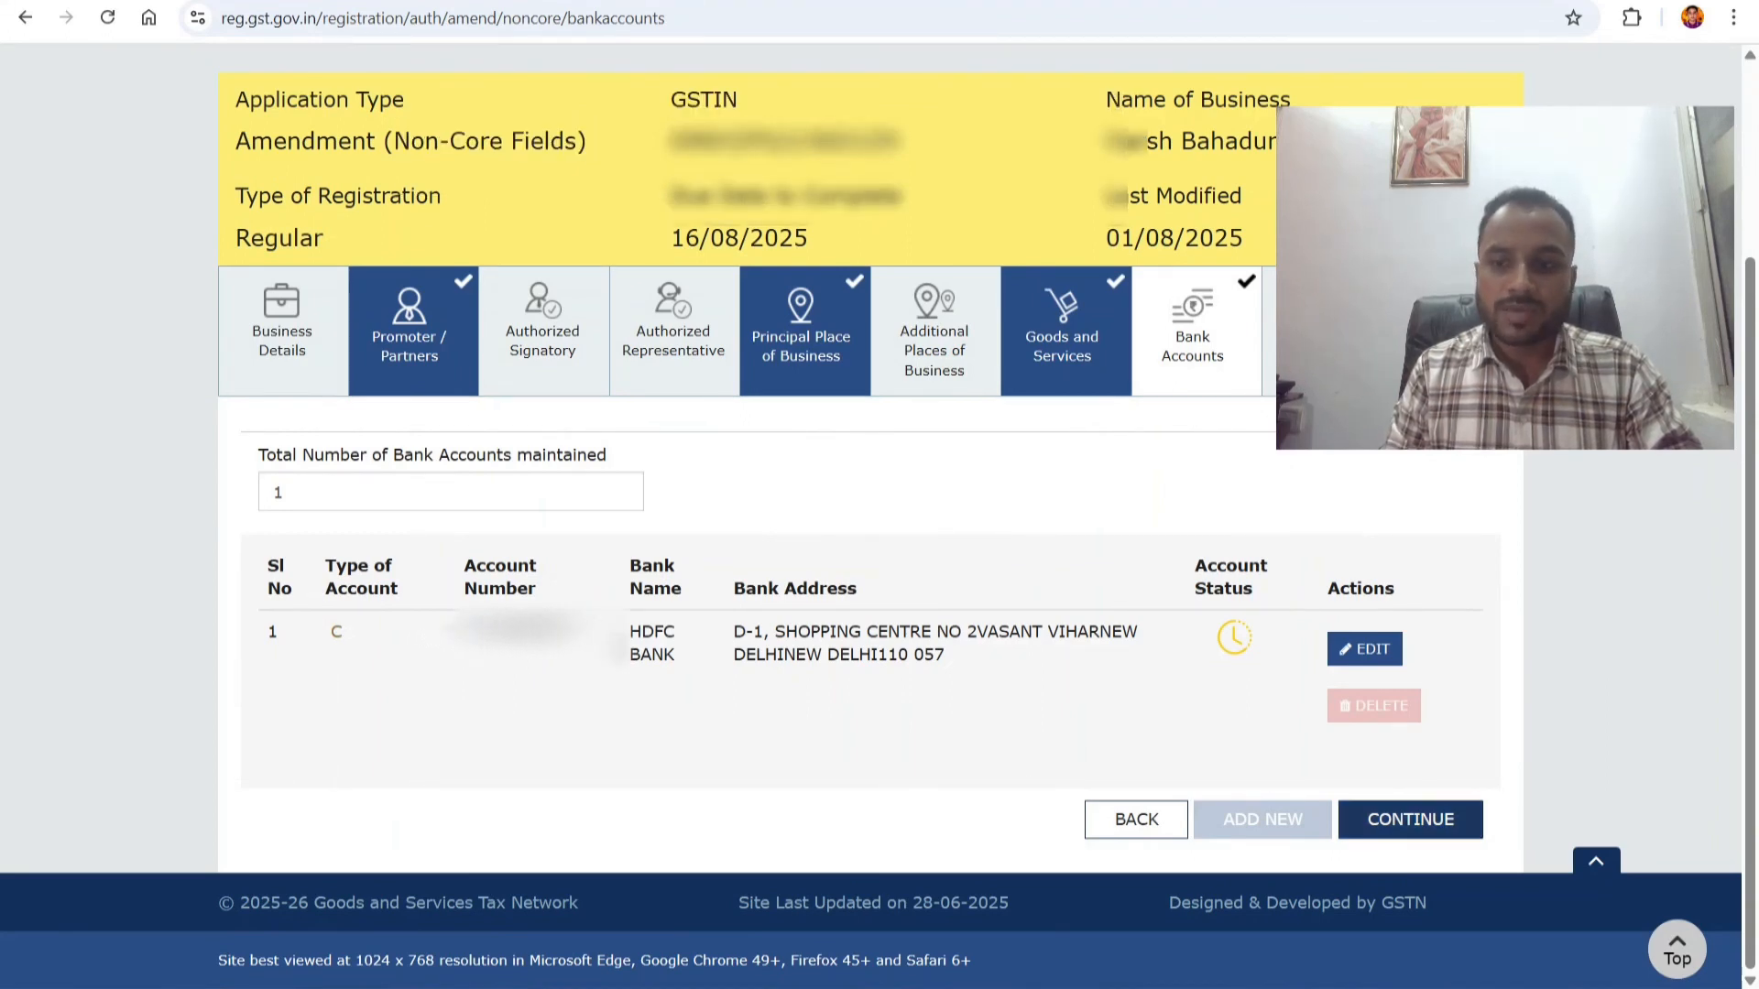
Continue from the bank account list and save the State Specific Information section with its fields left blank
{"action": "left_click", "coordinate": [1411, 819]}
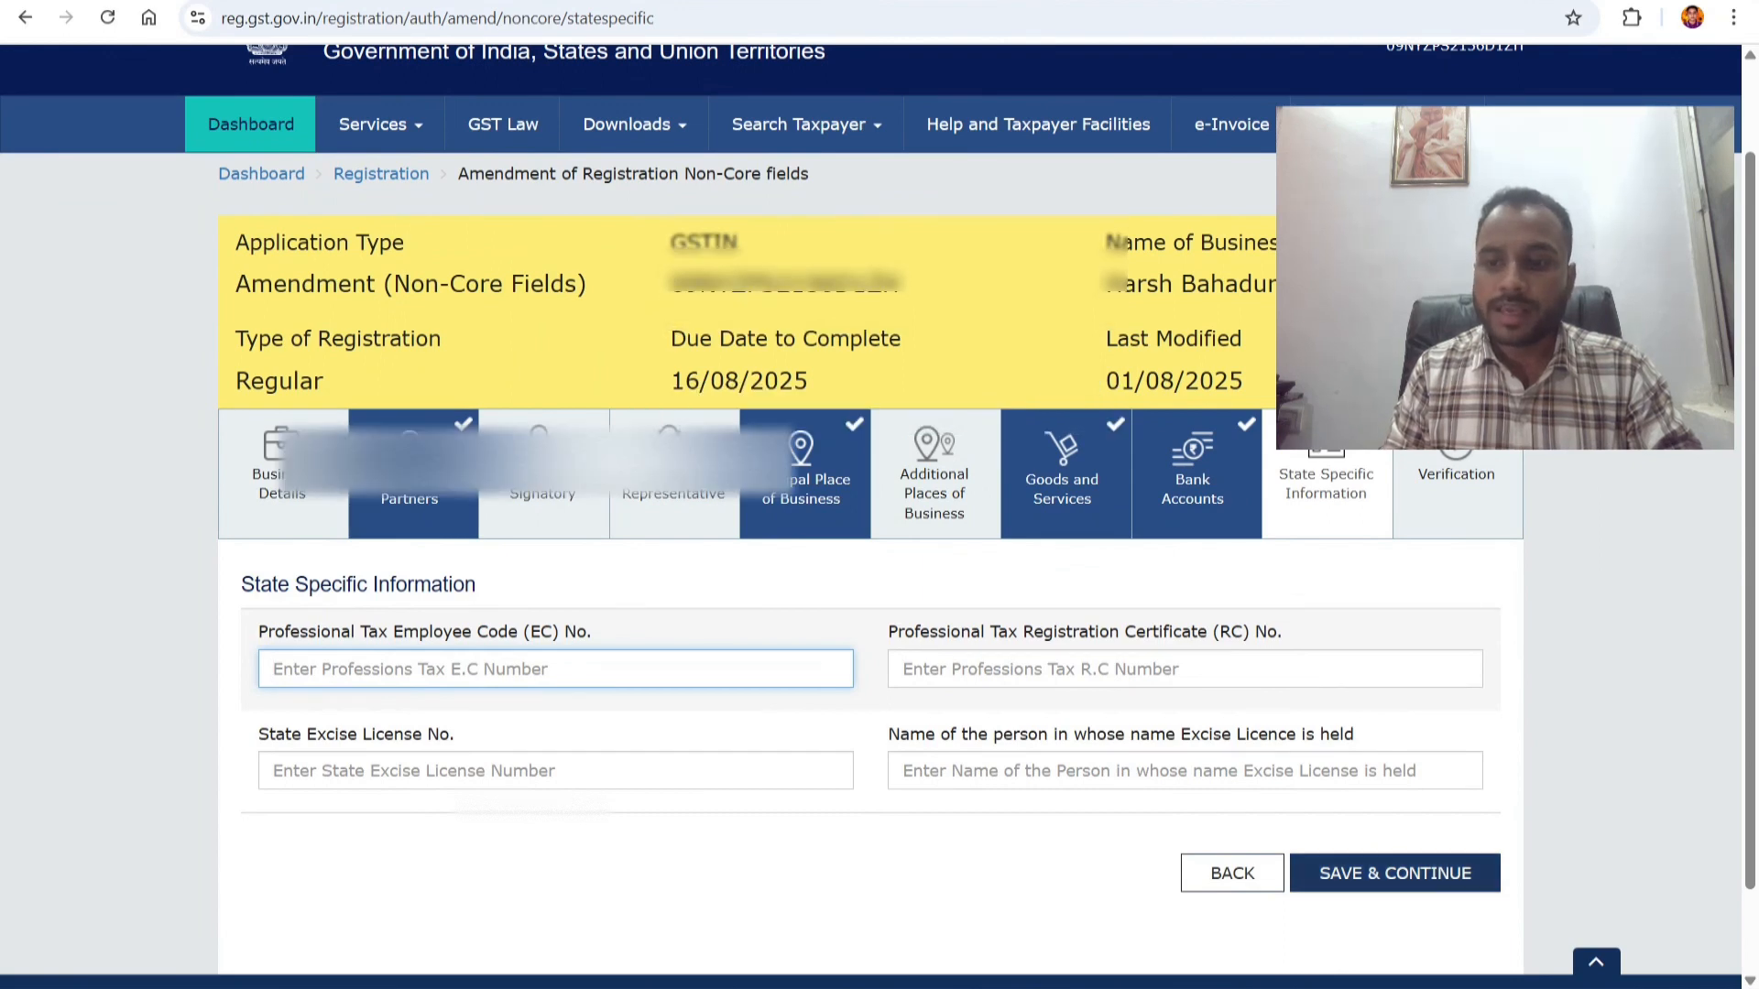
{"action": "left_click", "coordinate": [1395, 873]}
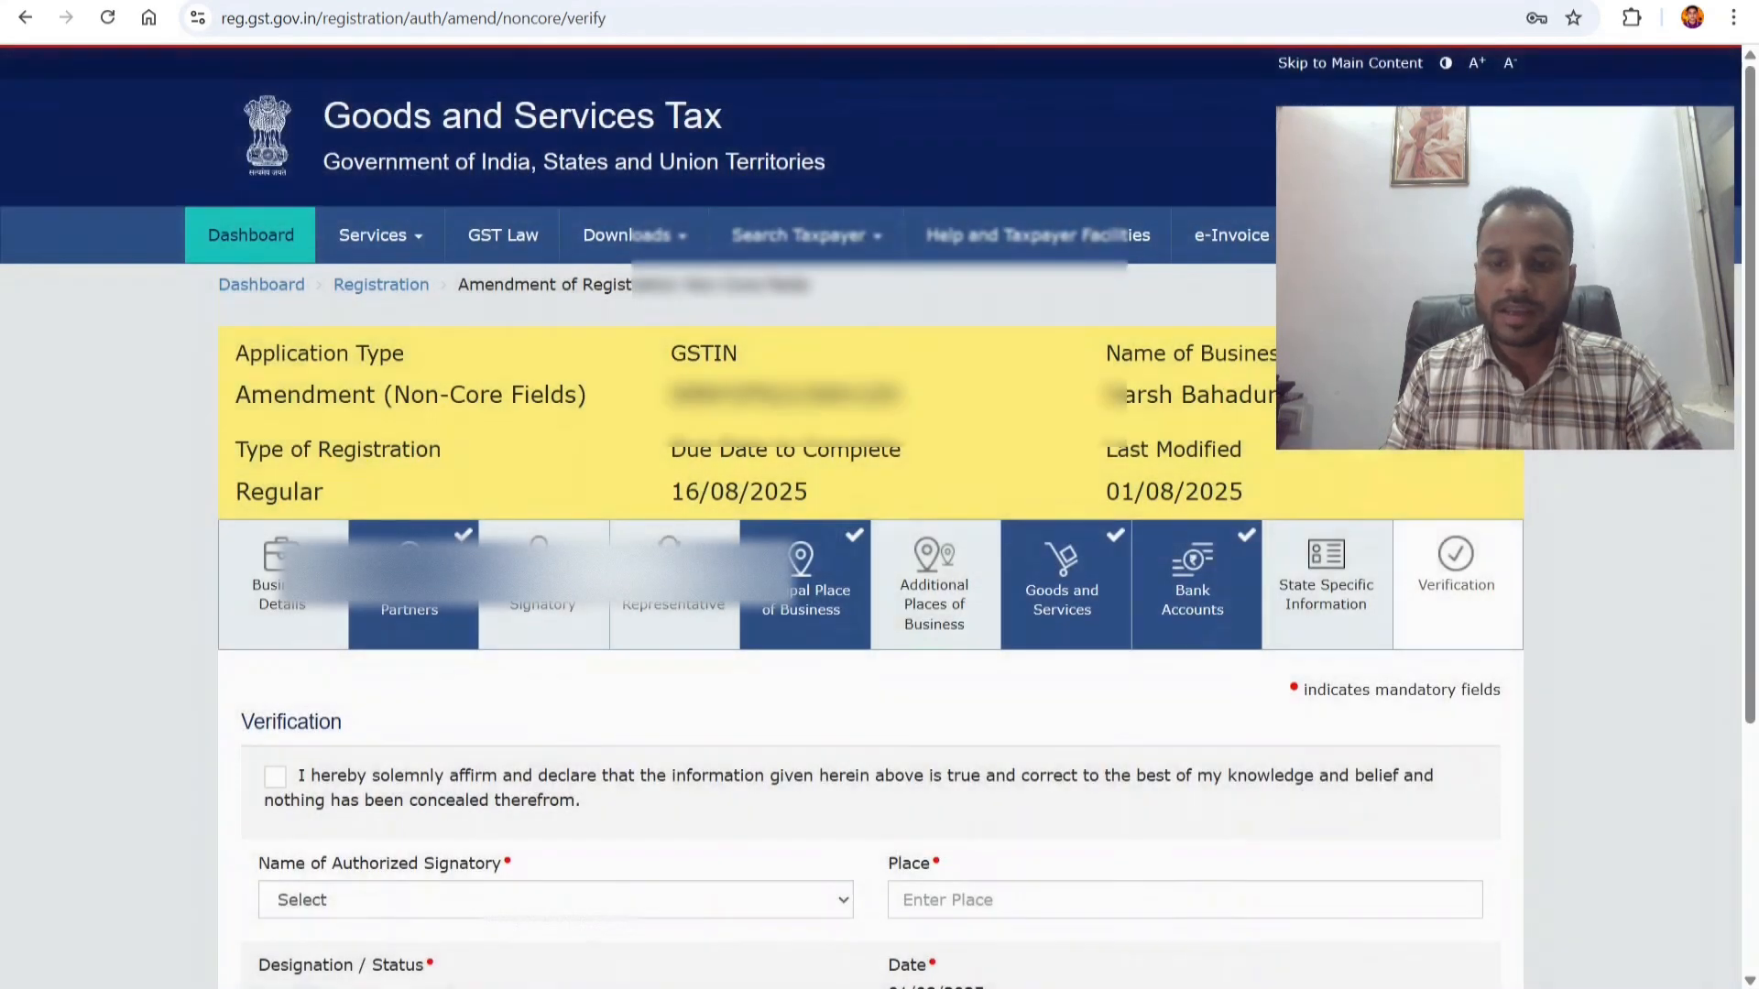
Accept the verification declaration and open the choice of authorized signatory
{"action": "scroll", "coordinate": [890, 496], "scroll_direction": "down", "scroll_amount": 4}
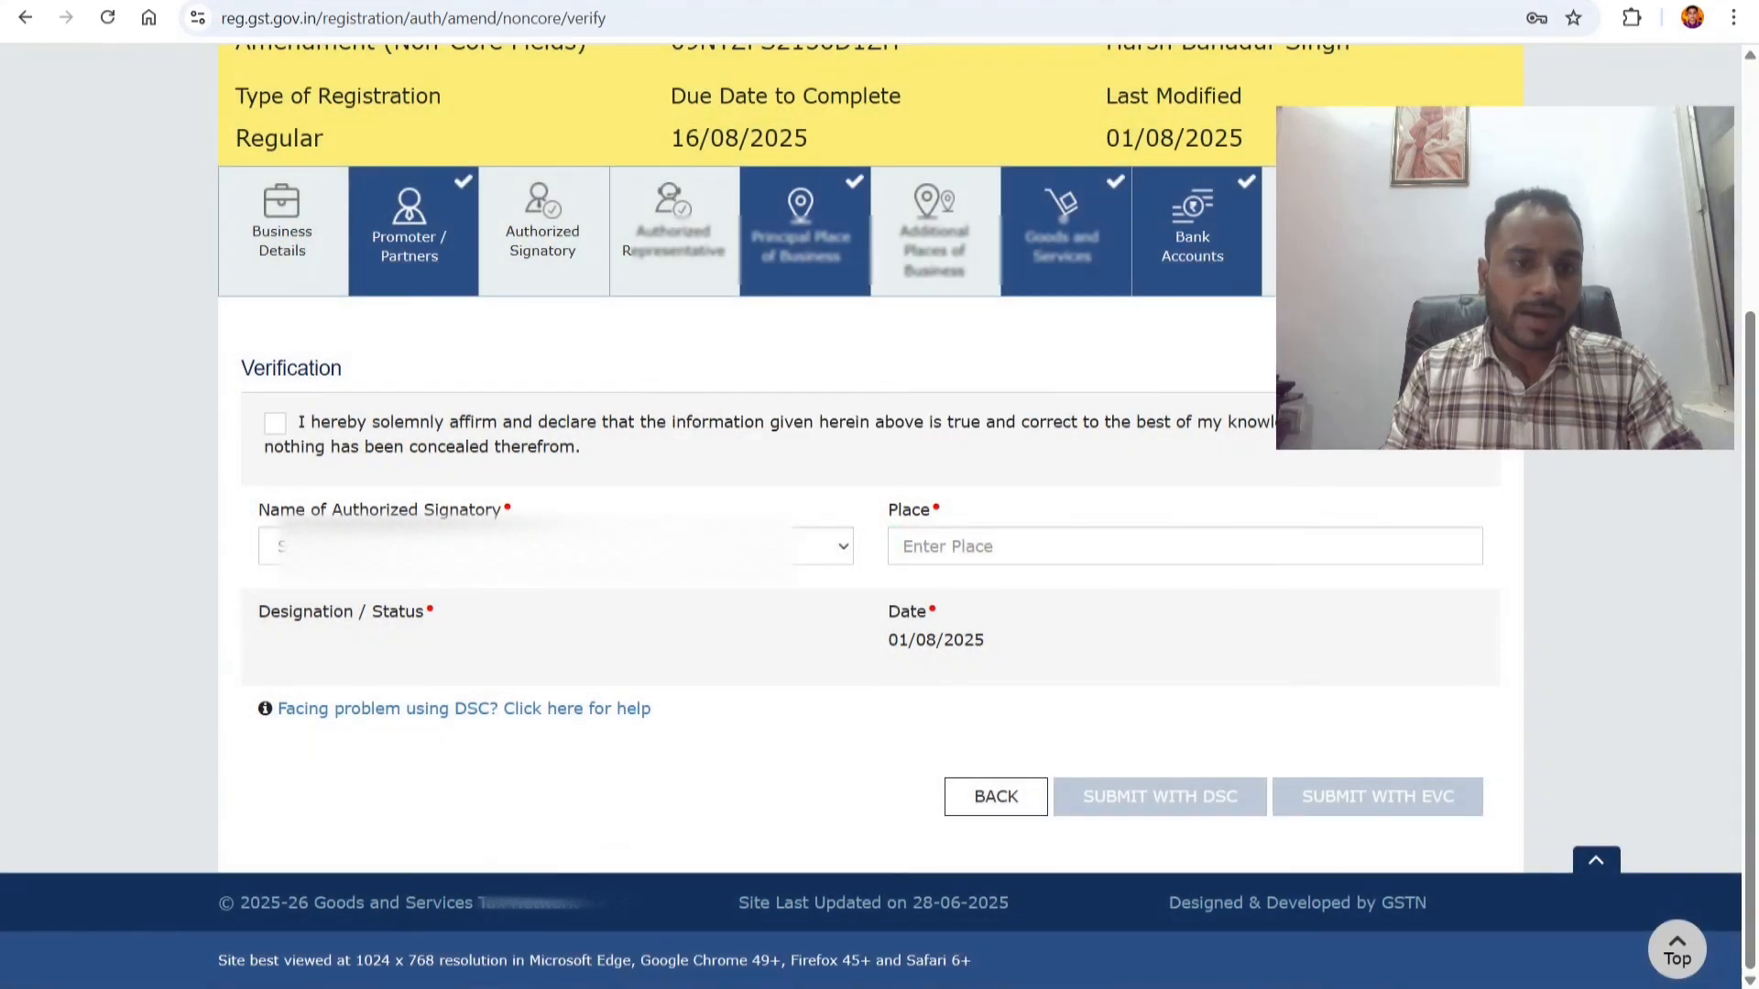
{"action": "left_click", "coordinate": [275, 423]}
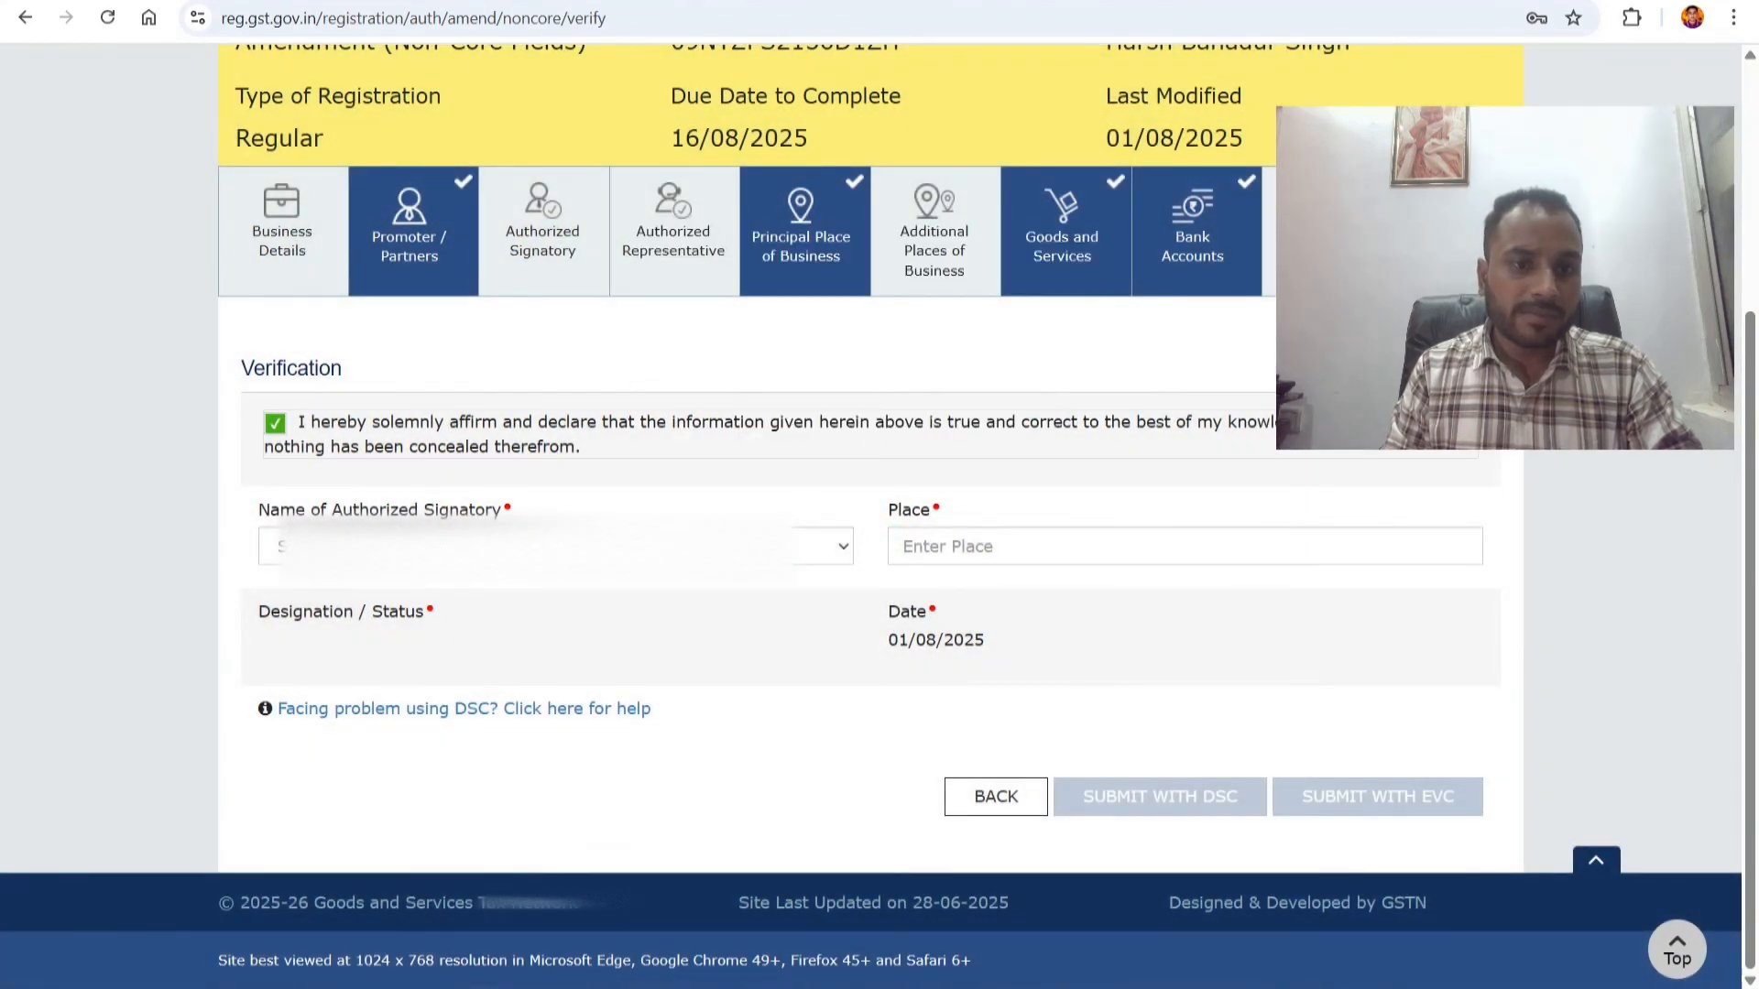
{"action": "left_click", "coordinate": [556, 546]}
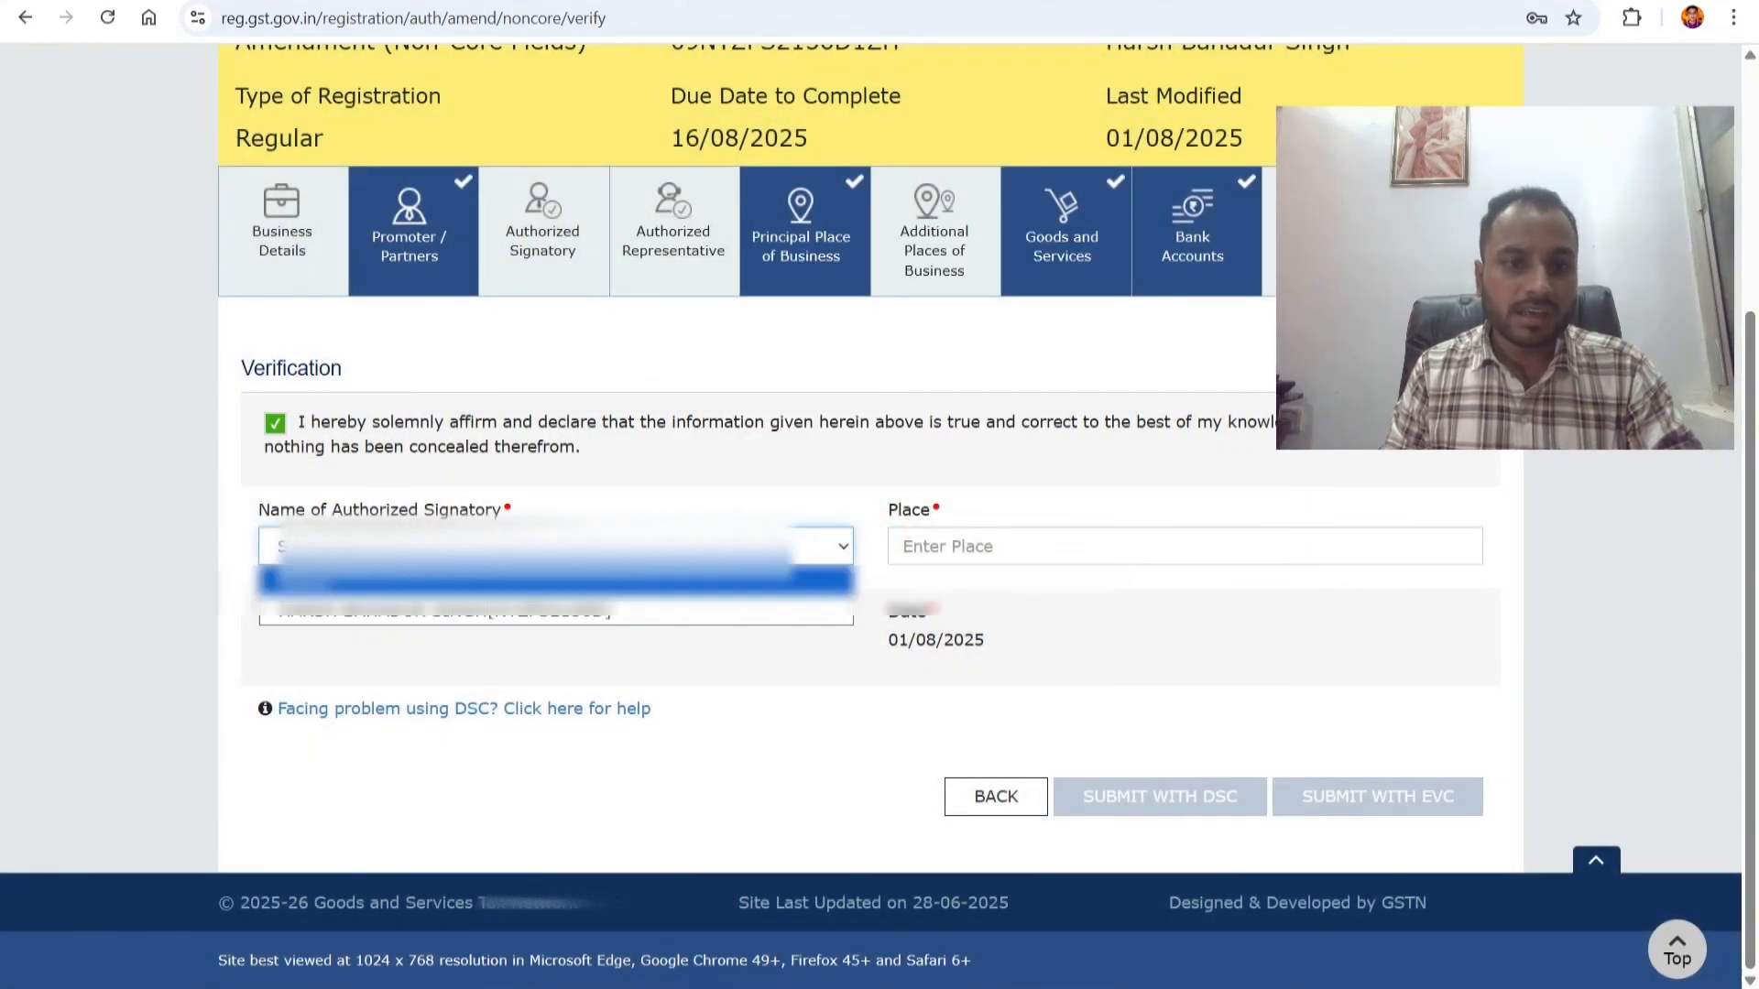